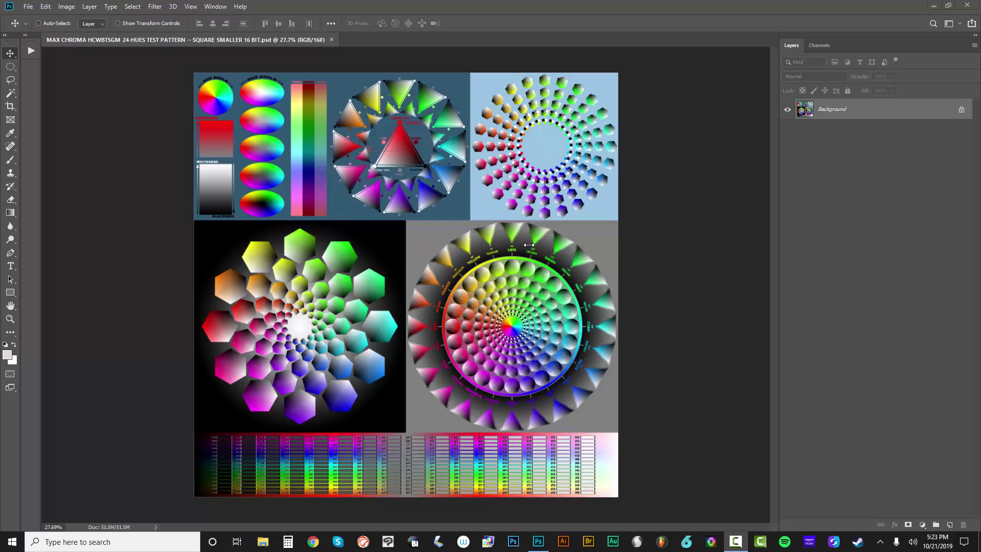
Glance at Image > Adjustments, then bring up the new fill or adjustment layer list
click(69, 7)
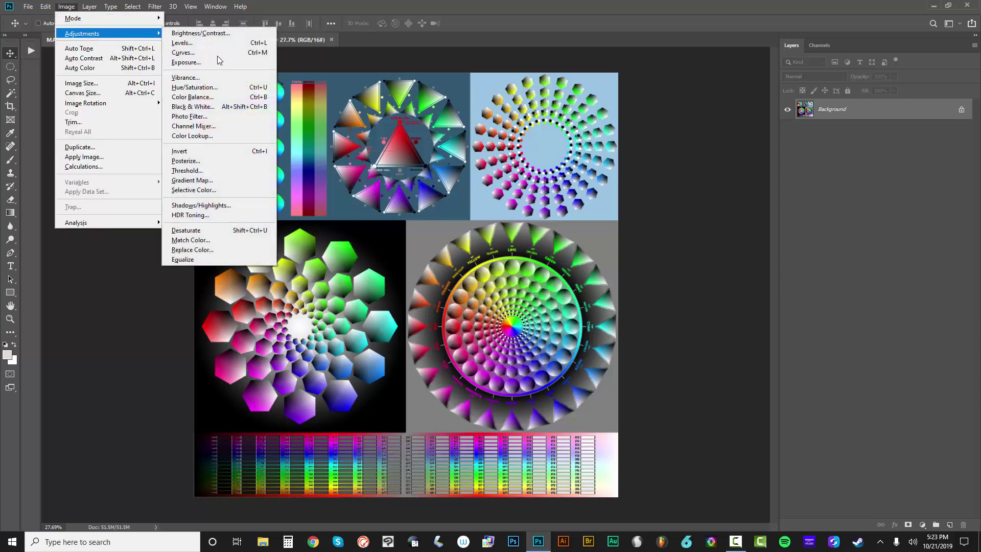
mouse_move(102, 33)
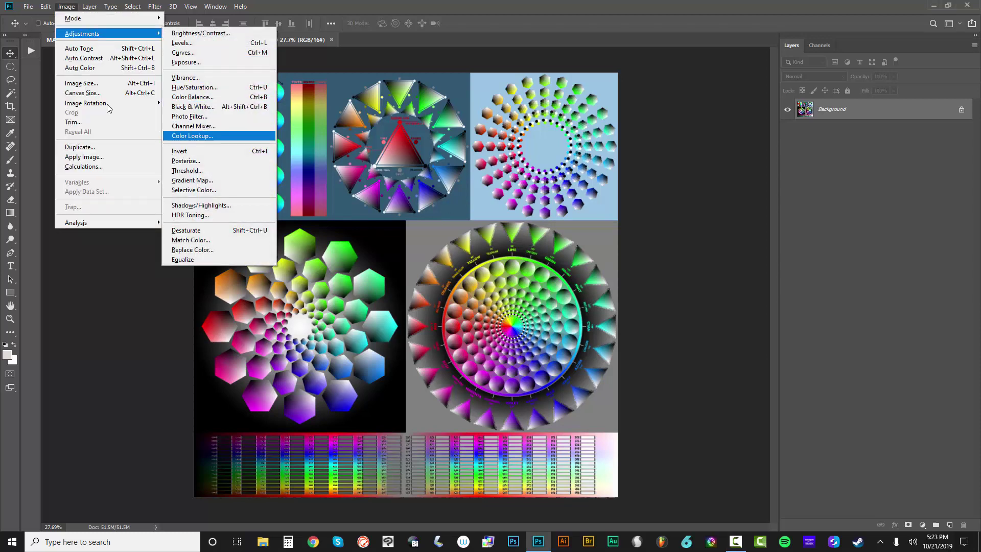
key(Escape)
key(Escape)
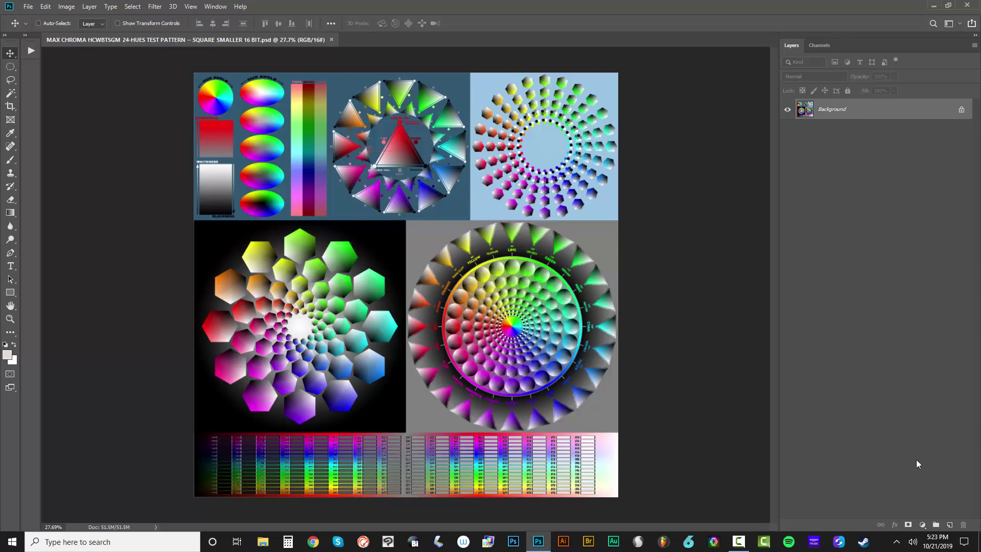
click(923, 524)
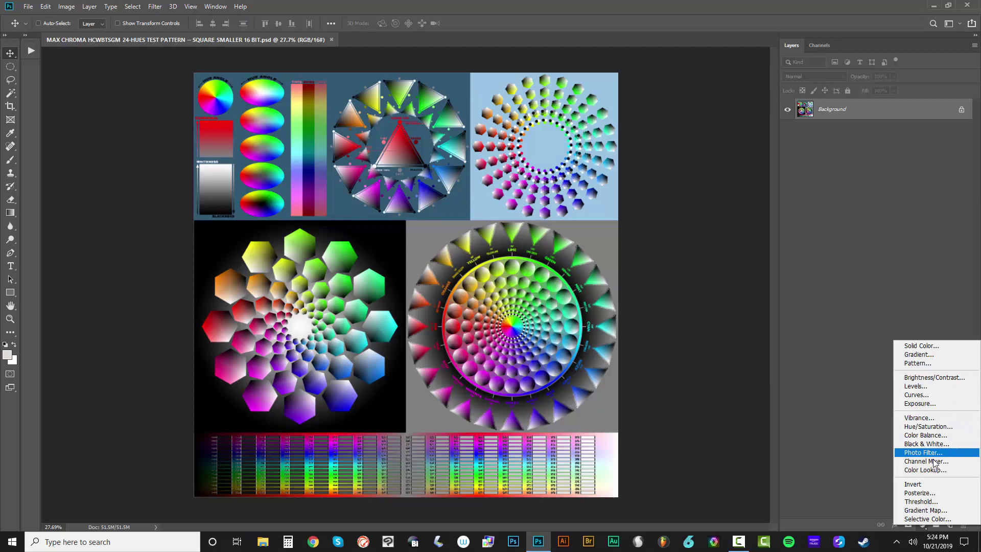
Add a Curves 1 layer with the curve bent upward to brighten the pattern
click(928, 395)
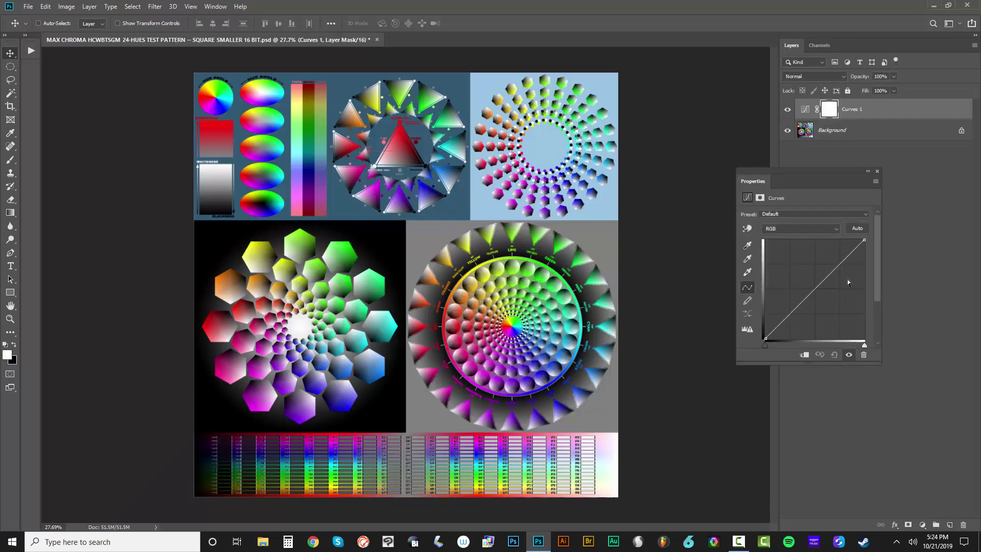
drag(810, 293, 800, 281)
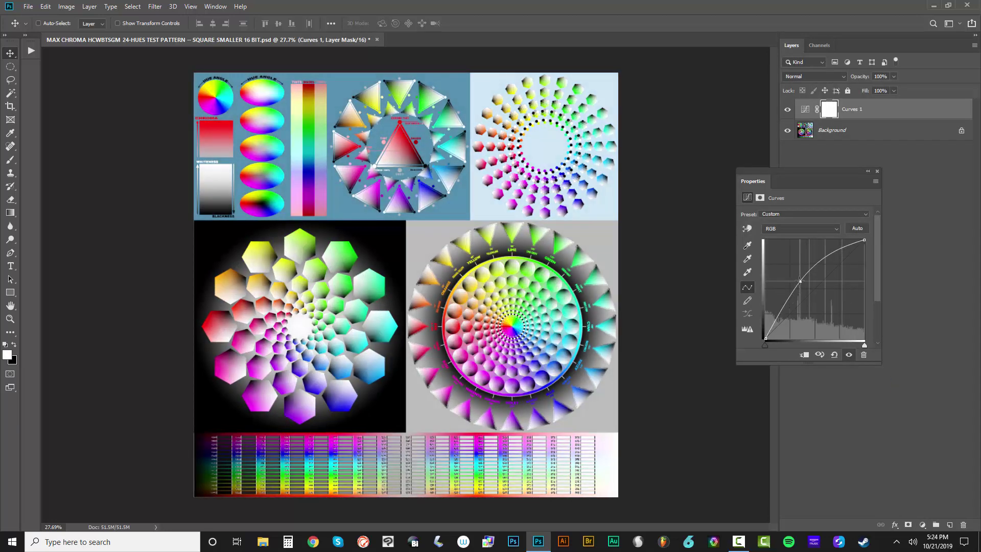
click(877, 171)
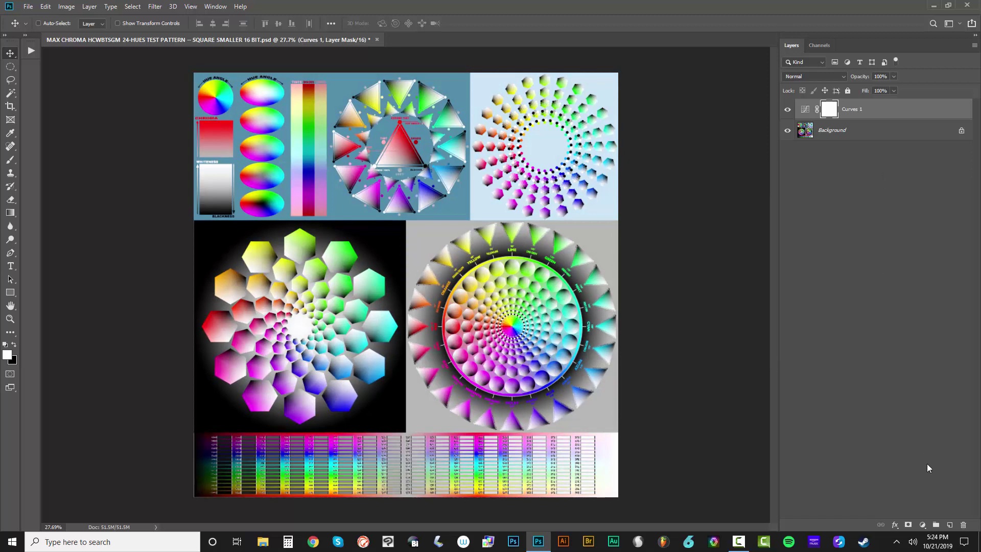
Add a Hue/Saturation 1 layer with Saturation +42 and Lightness −20
click(922, 525)
click(928, 437)
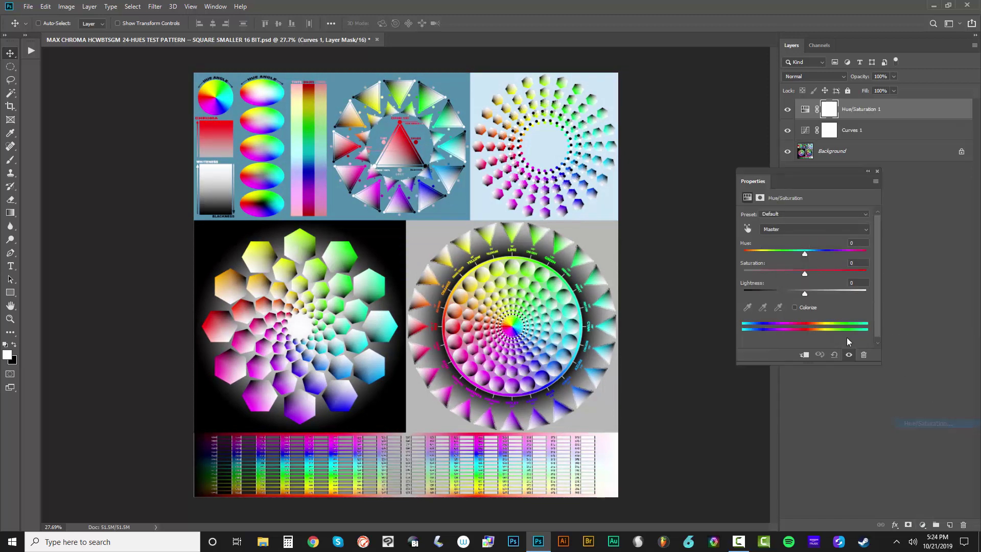
drag(805, 272, 792, 292)
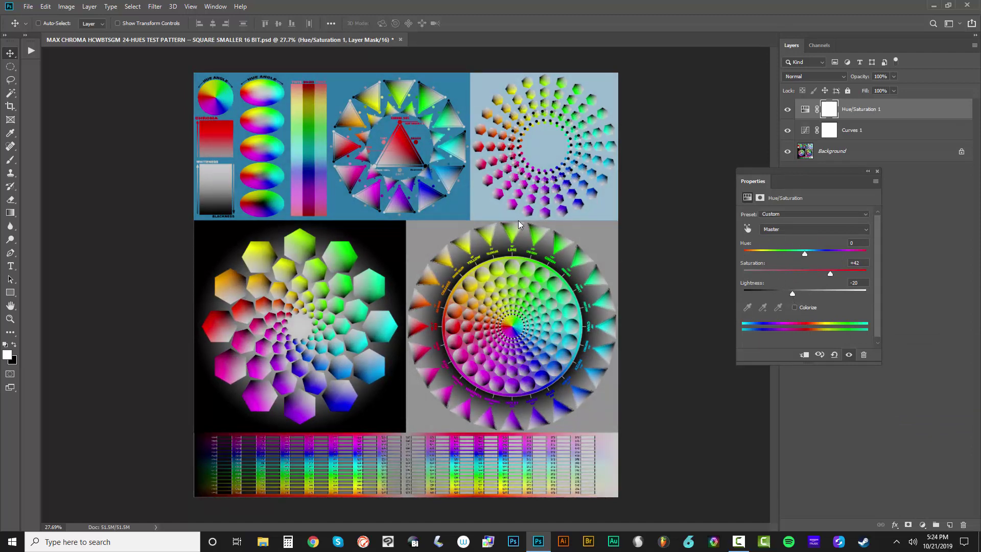
click(877, 171)
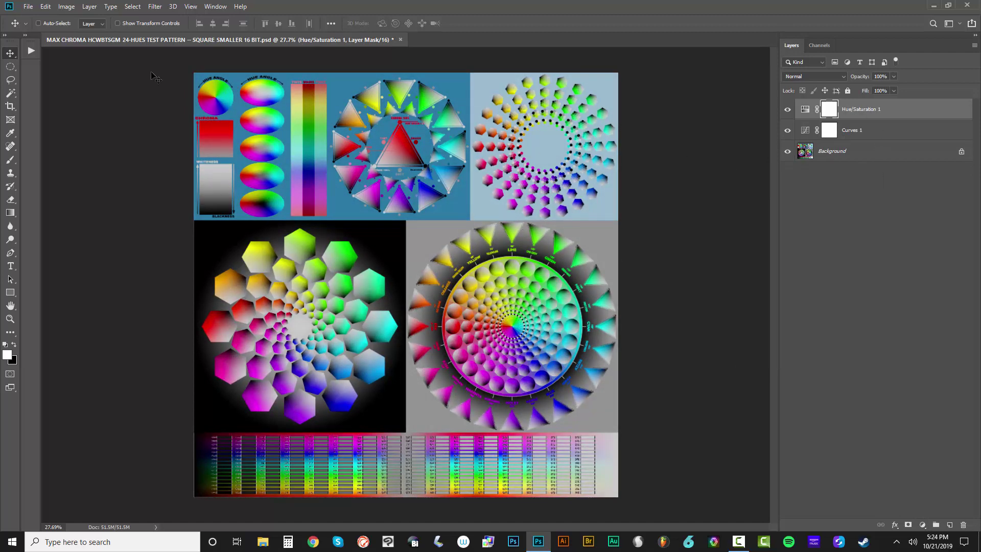
Export colour lookup tables described ADJUSTMENTS to the Desktop as MAX CHROMA HCWB
click(28, 7)
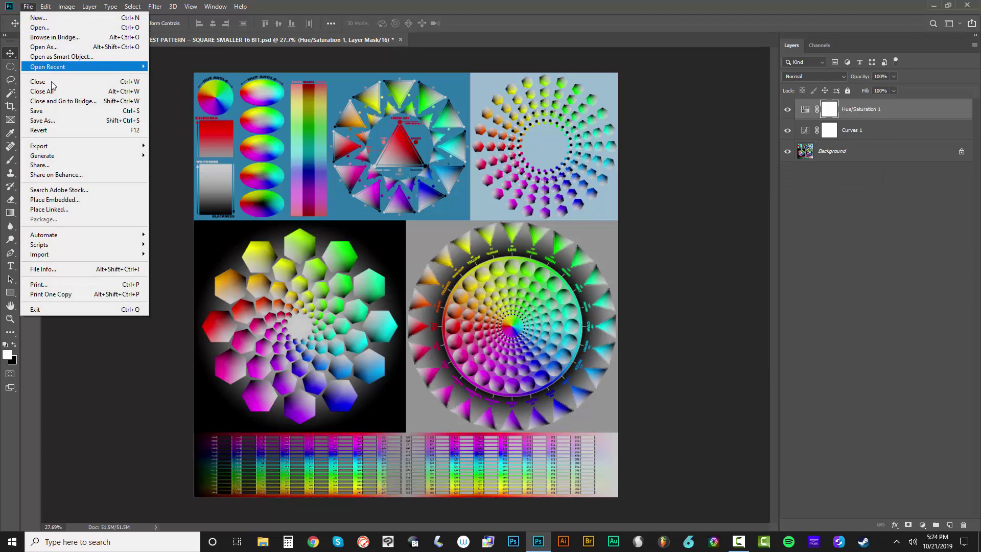
mouse_move(59, 146)
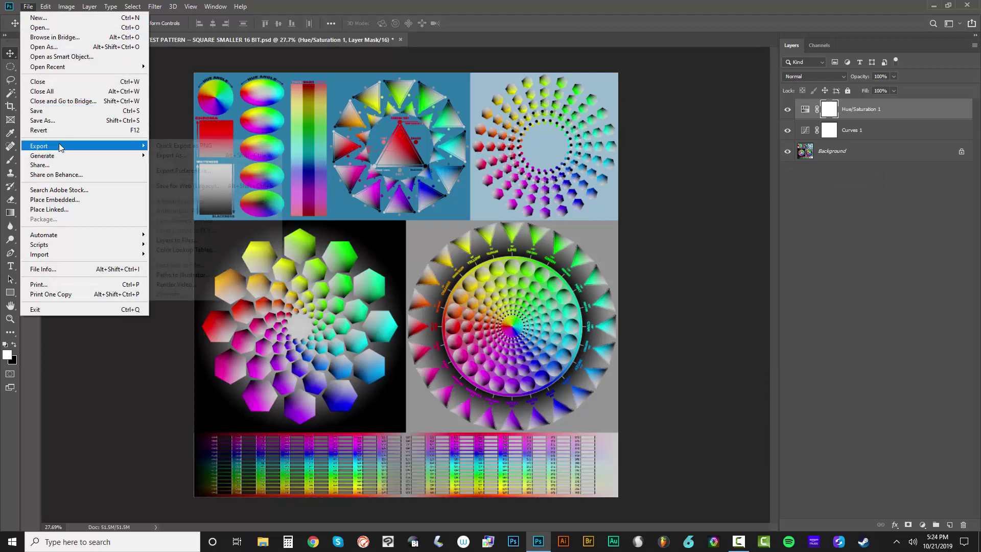
click(201, 250)
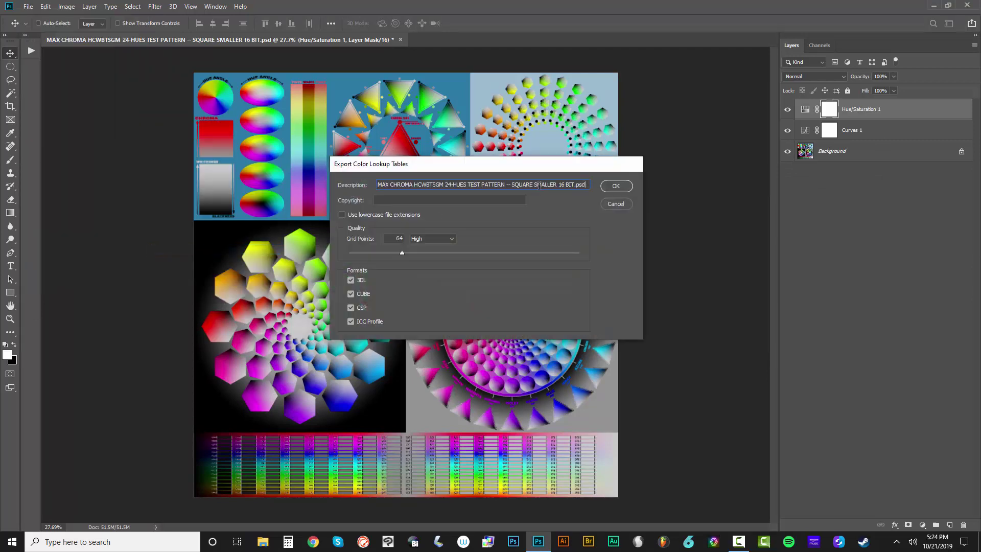
drag(539, 186, 296, 149)
text(ADJUSTMENTS)
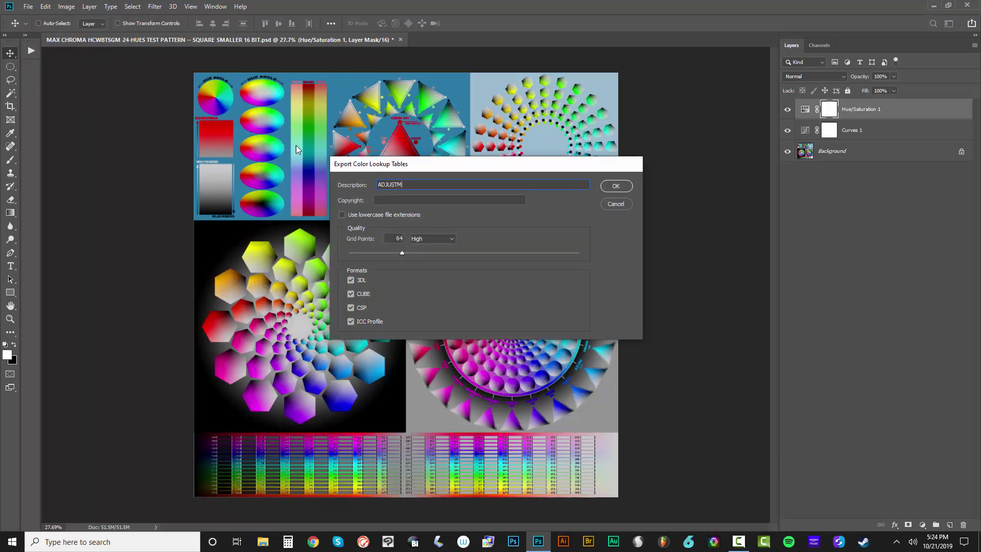
click(617, 187)
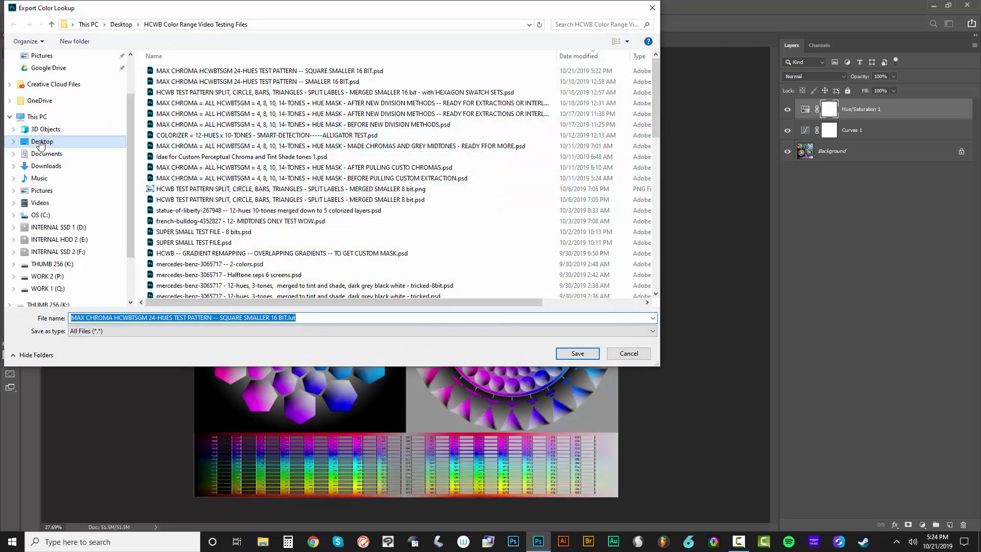
click(42, 141)
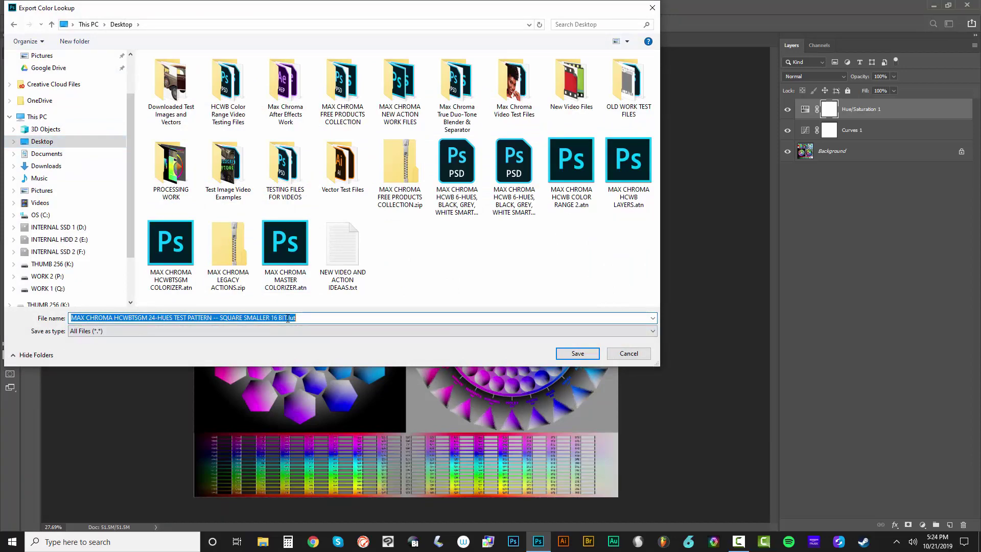
text(MAX CHROMA HCWB)
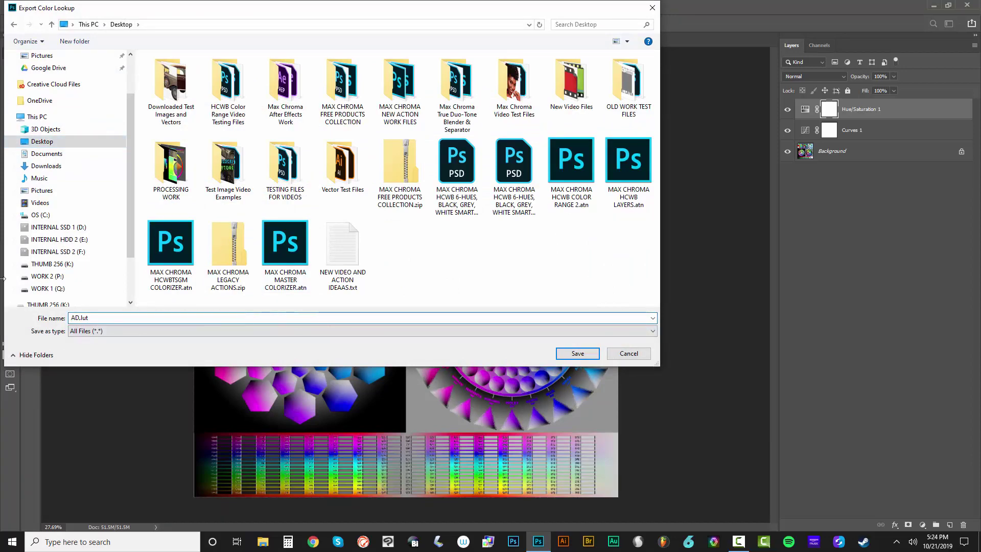
key(Return)
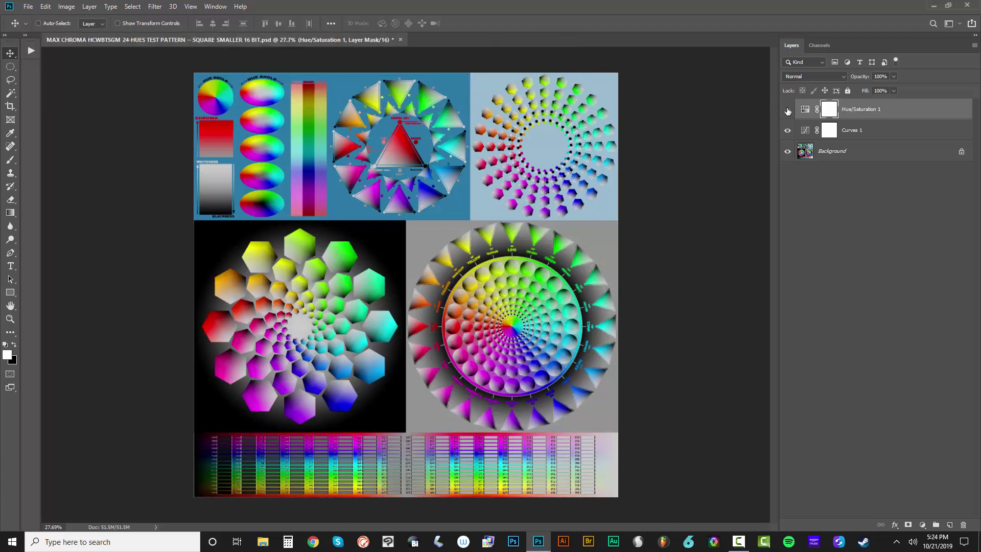
Delete both adjustment layers, preview ADJUSTMENTS.CUBE in Color Lookup, then cancel it
drag(788, 110, 787, 131)
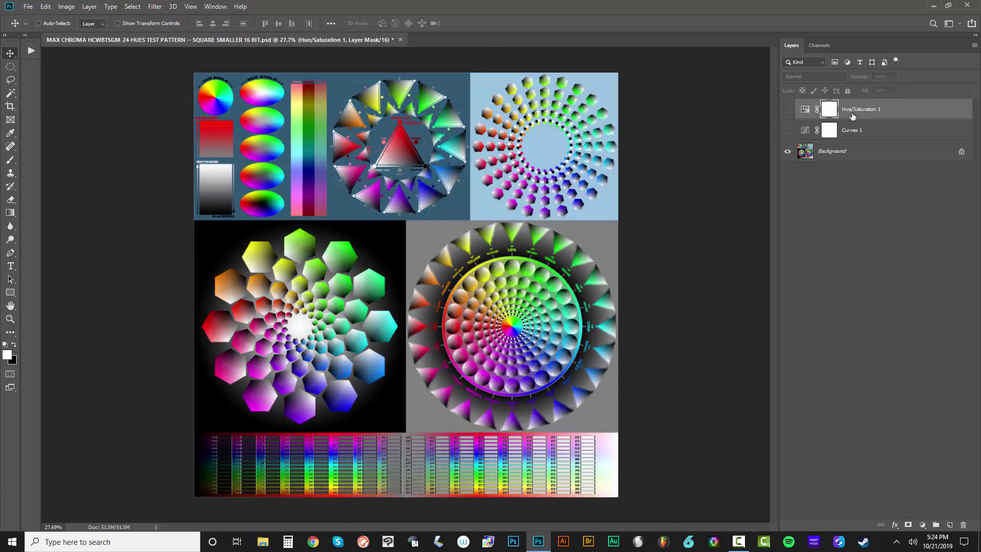
key(Delete)
key(Delete)
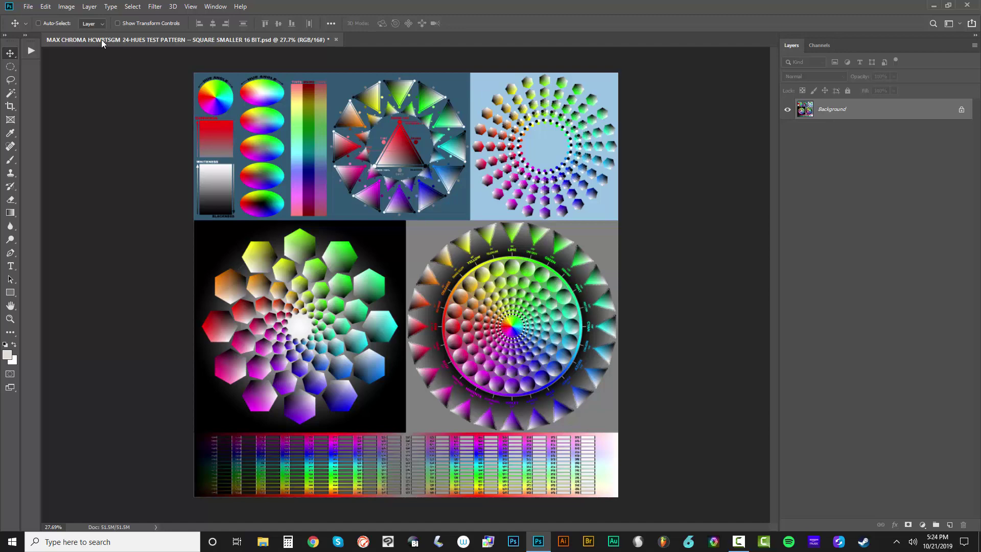
click(66, 6)
mouse_move(81, 36)
click(258, 136)
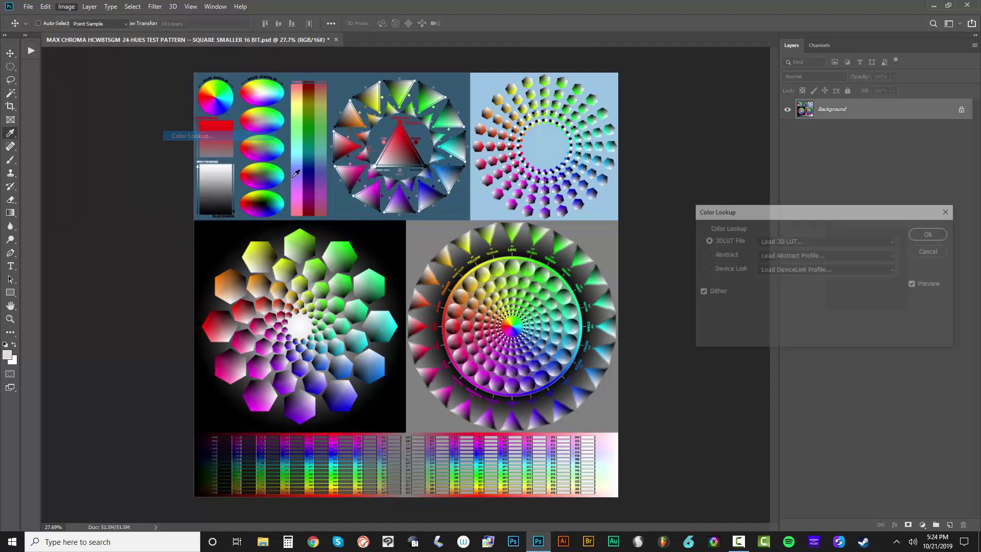
click(792, 240)
click(793, 246)
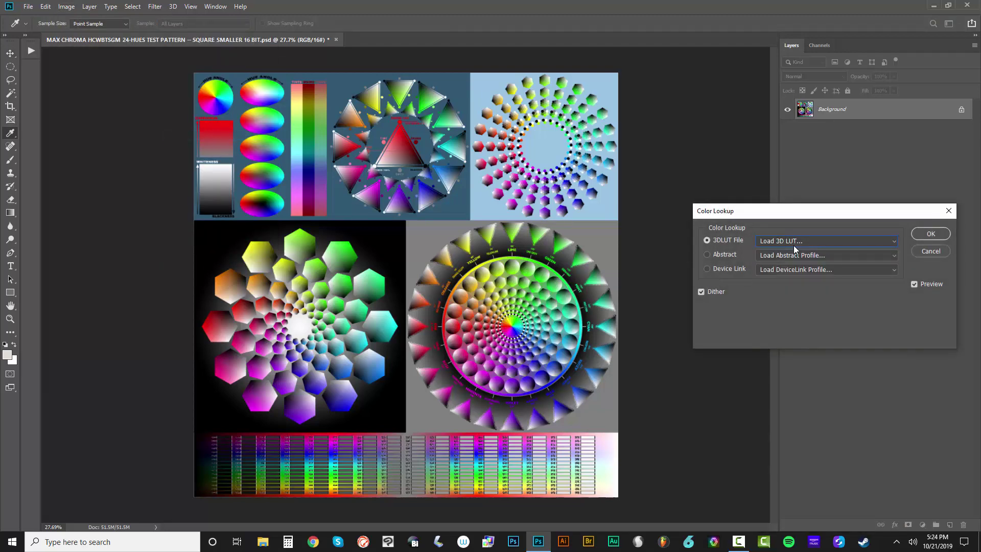
click(362, 327)
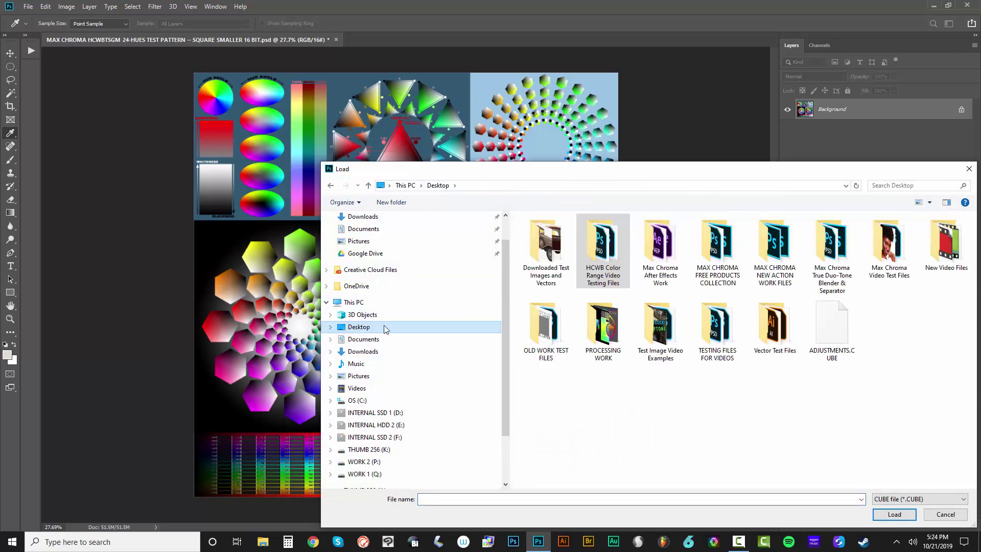
double_click(821, 320)
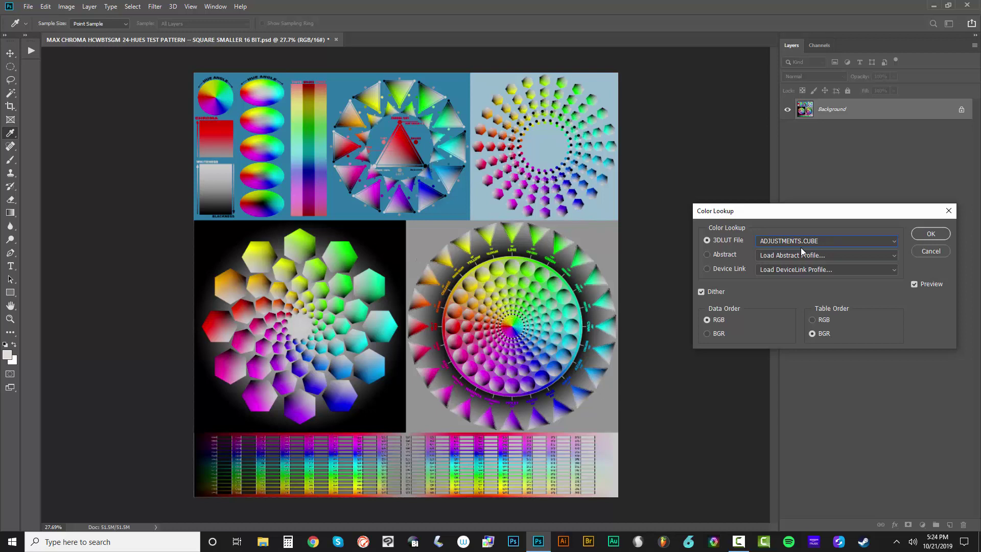
click(930, 251)
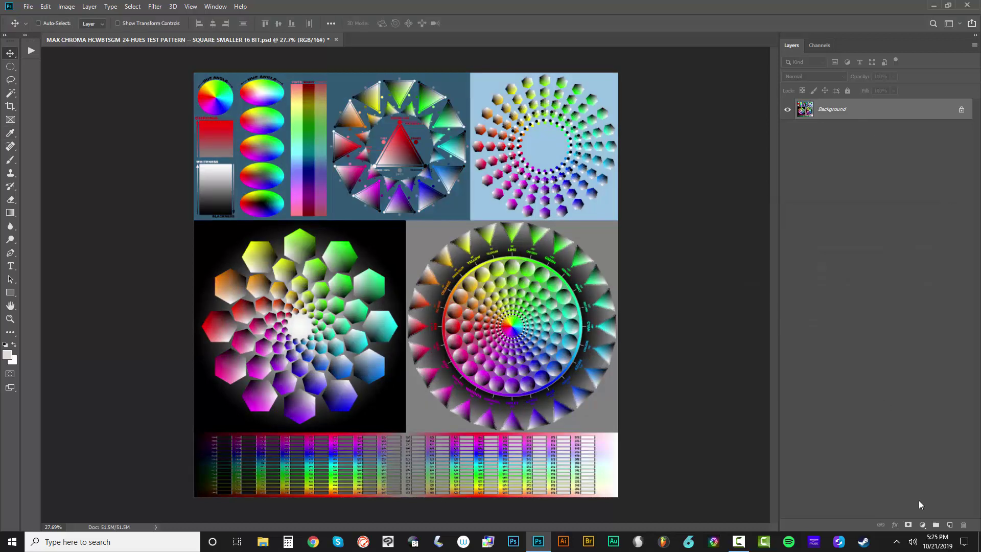
Try a Color Lookup layer loaded with ADJUSTMENTS.CUBE, then delete Color Lookup 1
click(922, 525)
click(925, 467)
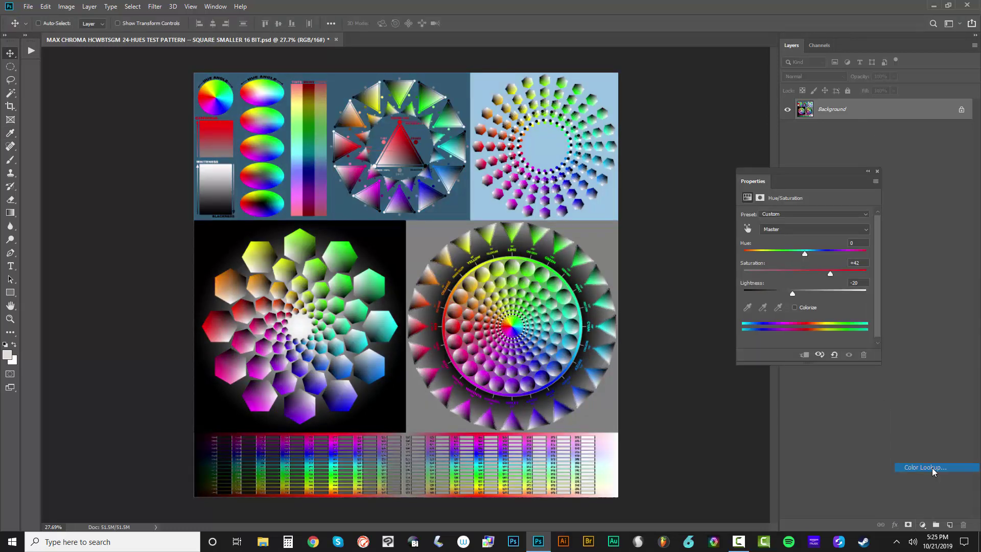
click(811, 217)
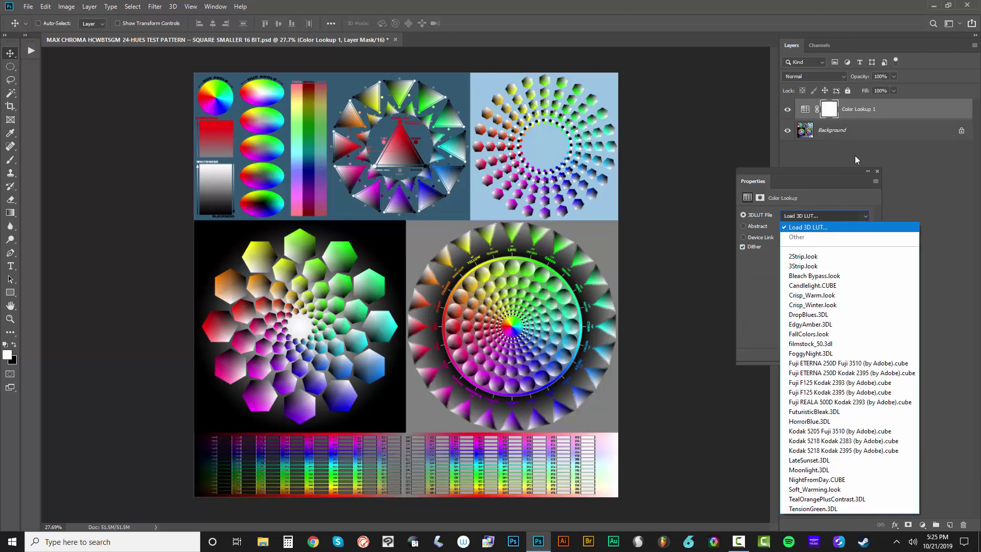
click(813, 226)
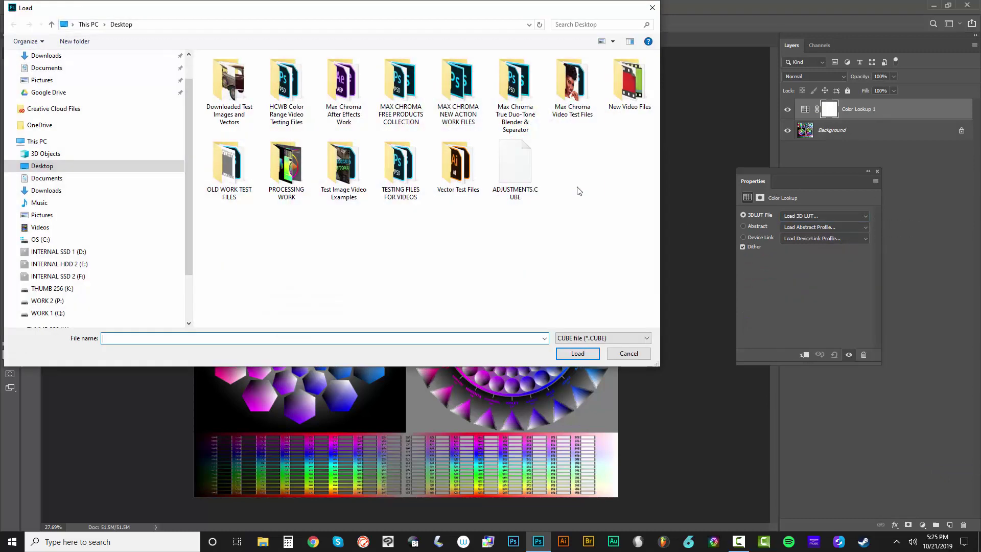
double_click(512, 170)
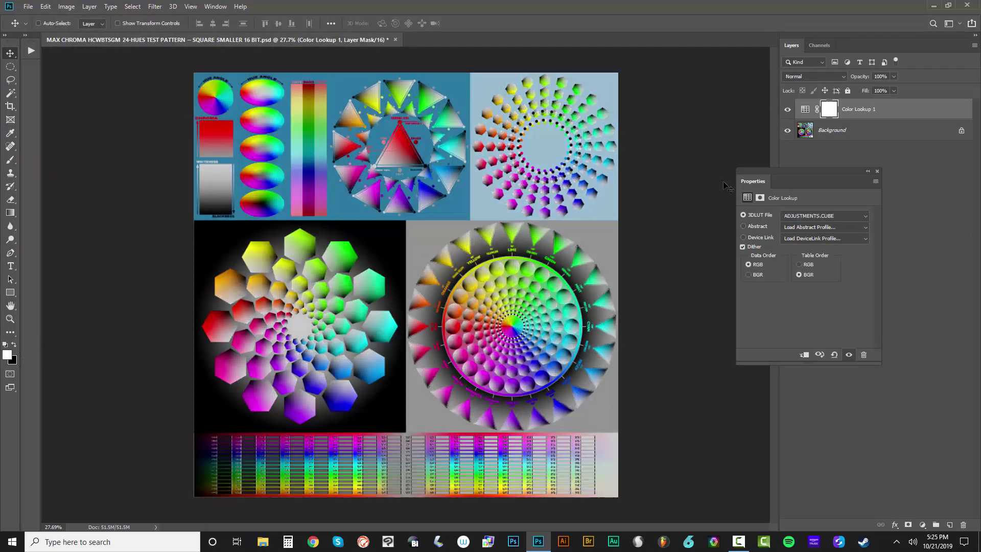
click(810, 215)
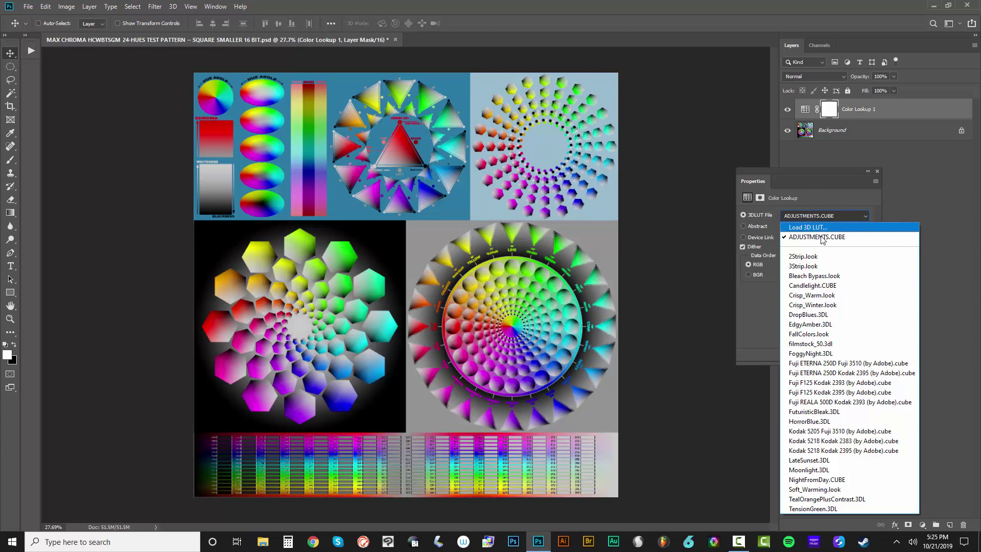
click(843, 180)
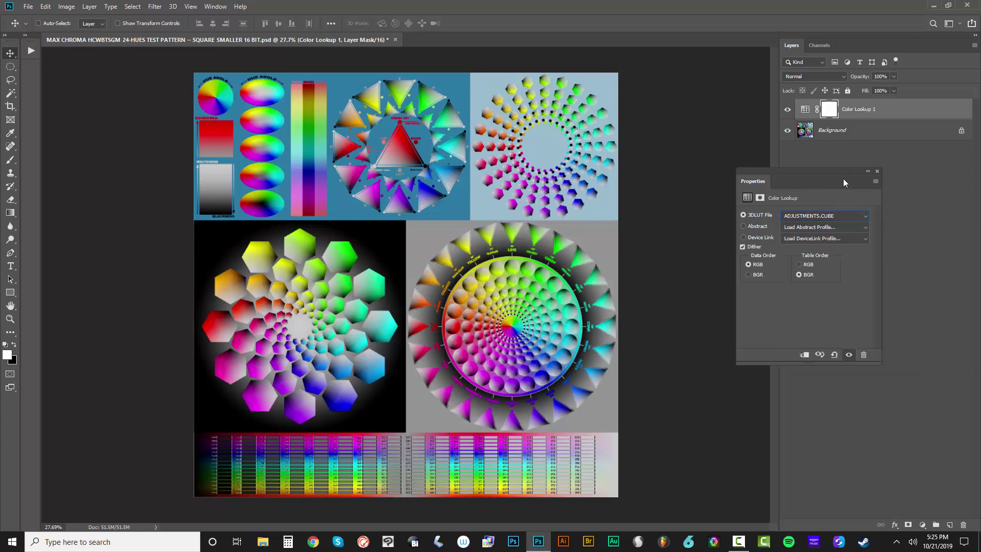
click(878, 171)
key(Delete)
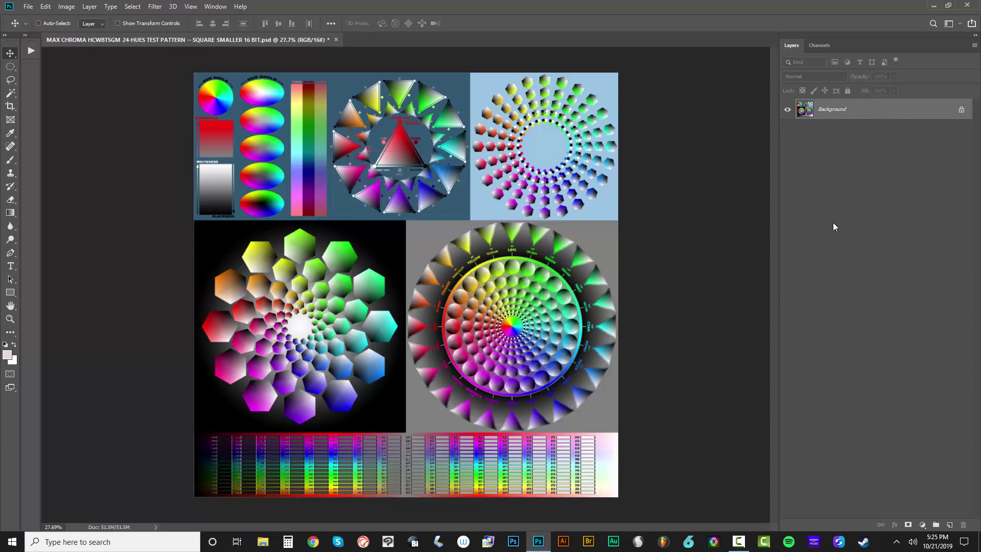
Add a Black & White 1 layer using the Maximum White preset
click(923, 526)
click(929, 441)
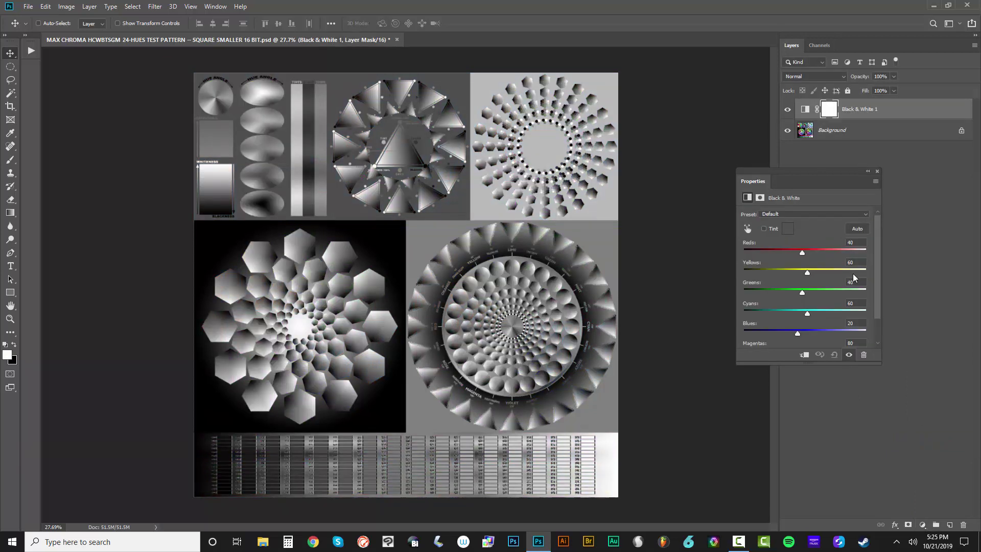
click(798, 214)
click(800, 306)
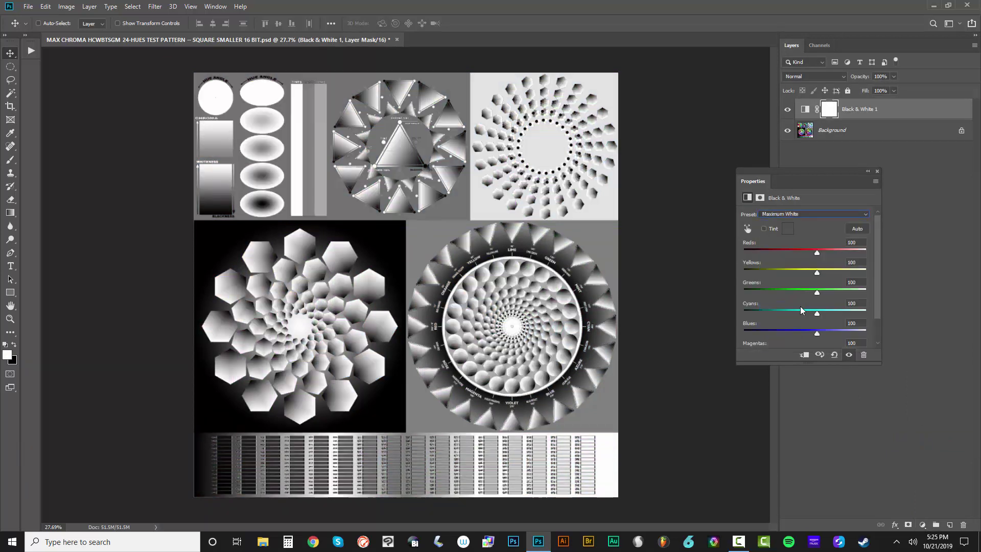
click(876, 173)
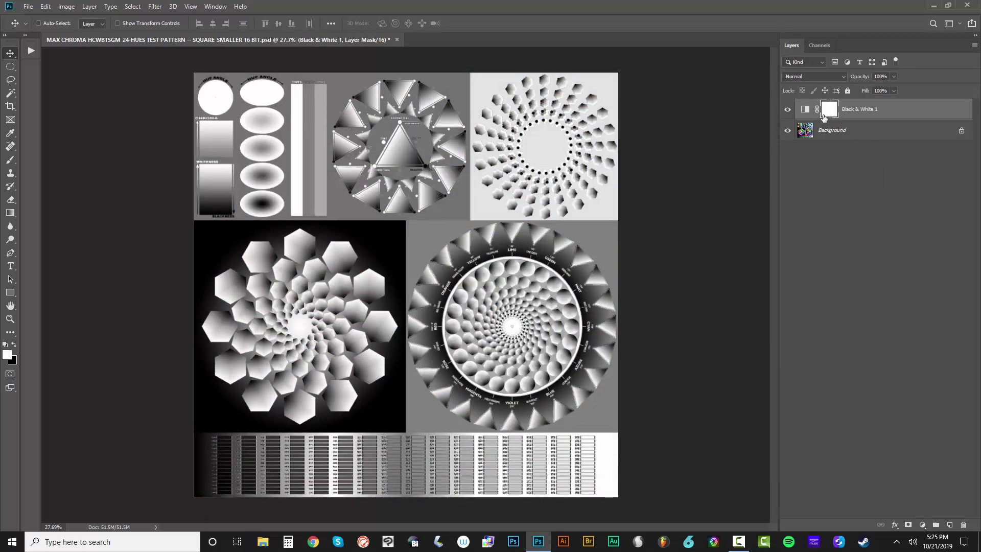
Set the Black & White 1 layer's blend mode to Difference
click(818, 78)
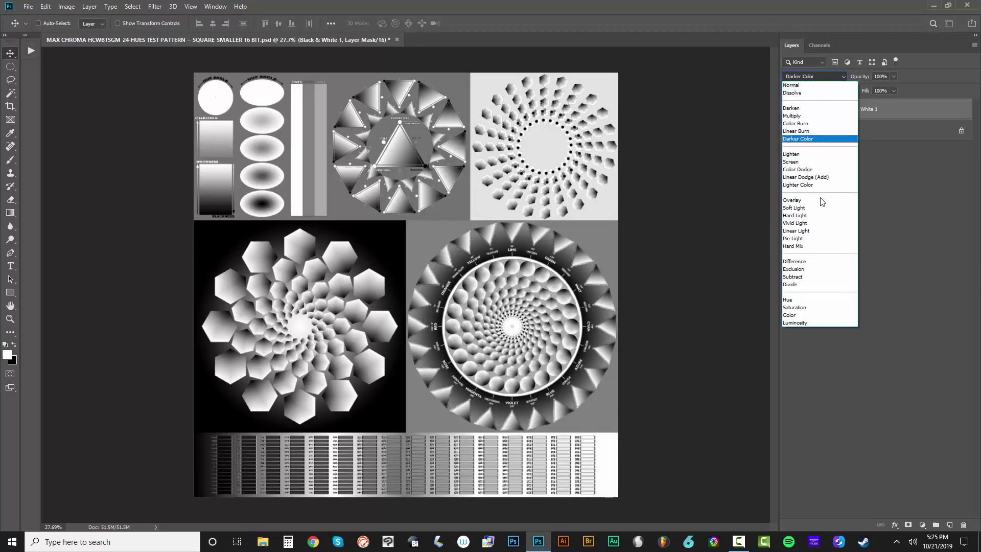
click(808, 262)
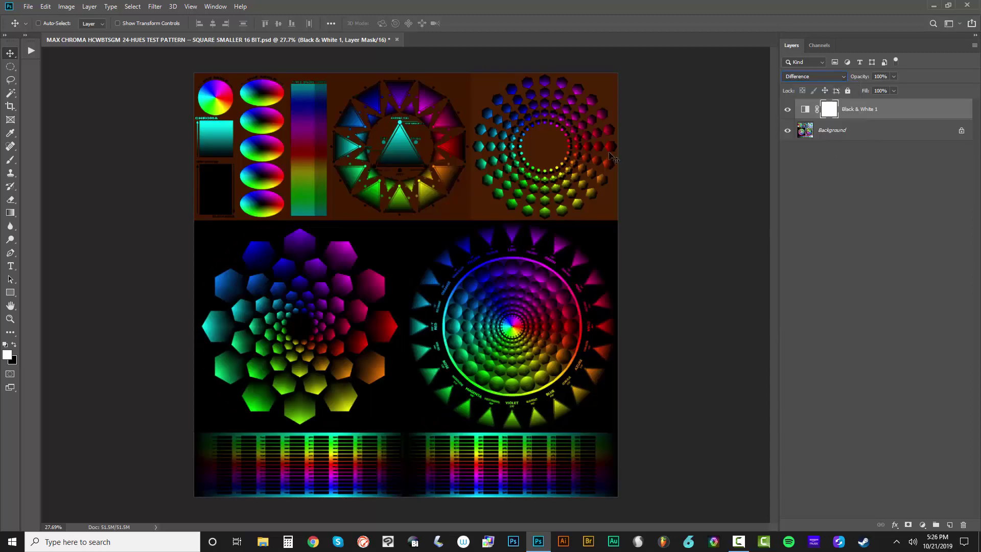
scroll(412, 119, up, 5)
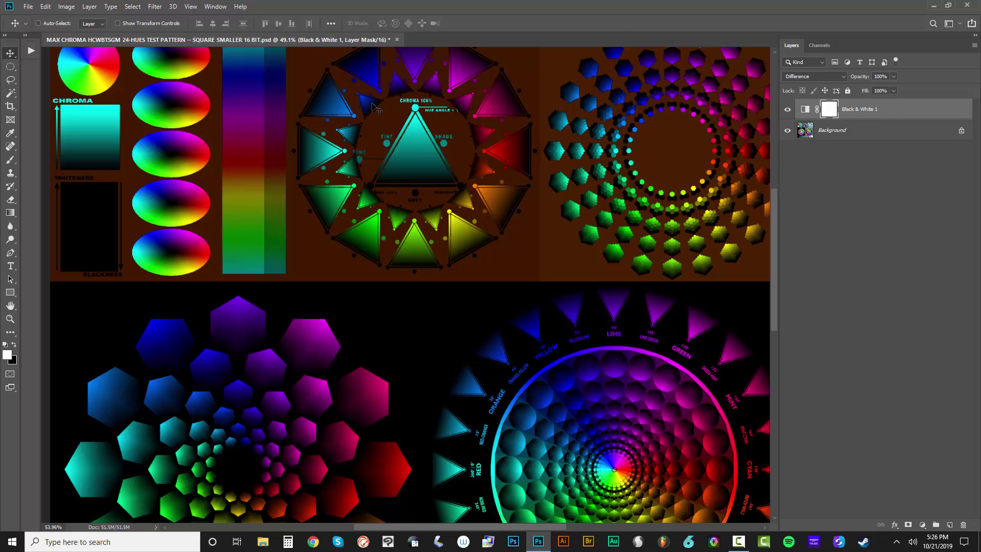
scroll(467, 139, up, 3)
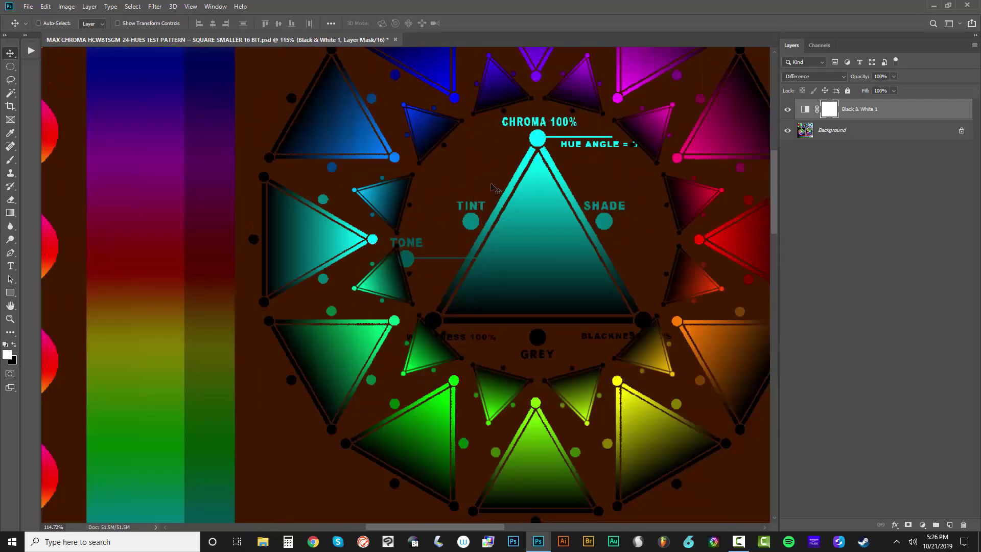
scroll(411, 223, down, 4)
scroll(325, 145, up, 6)
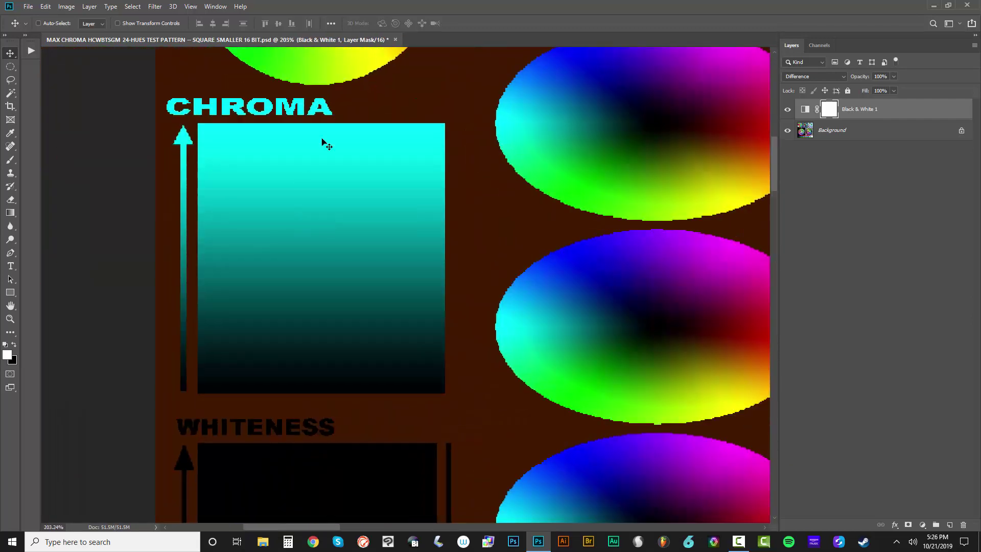
scroll(346, 303, down, 5)
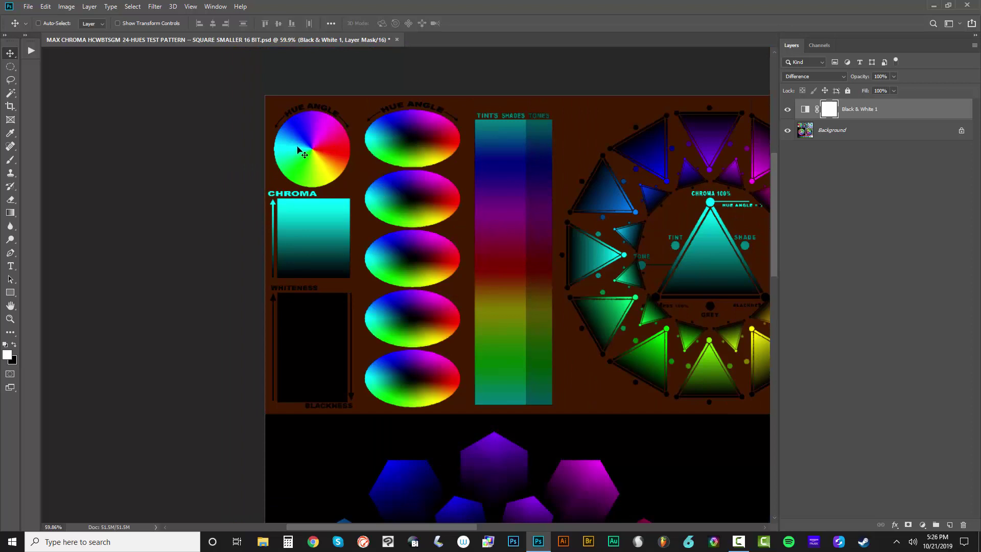
scroll(352, 155, down, 3)
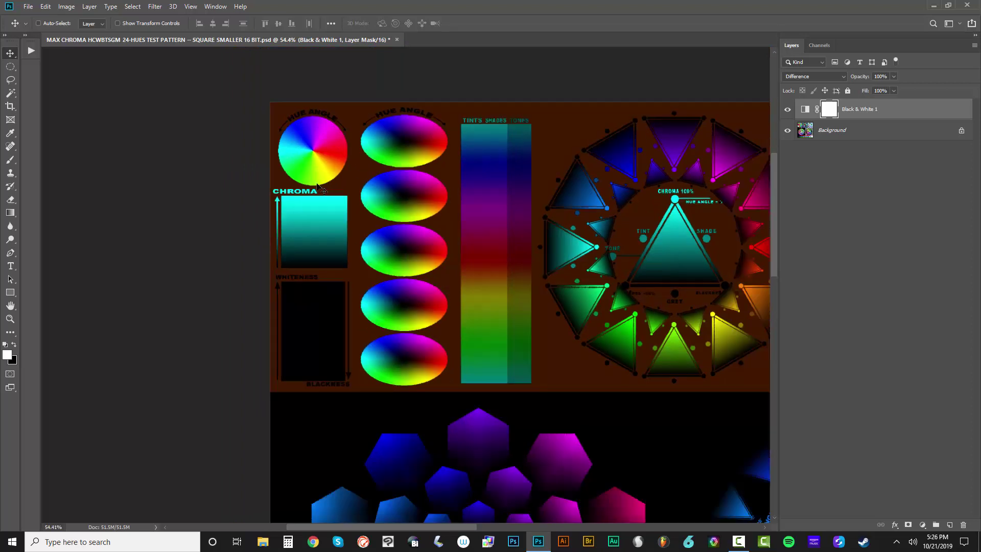
scroll(348, 212, up, 5)
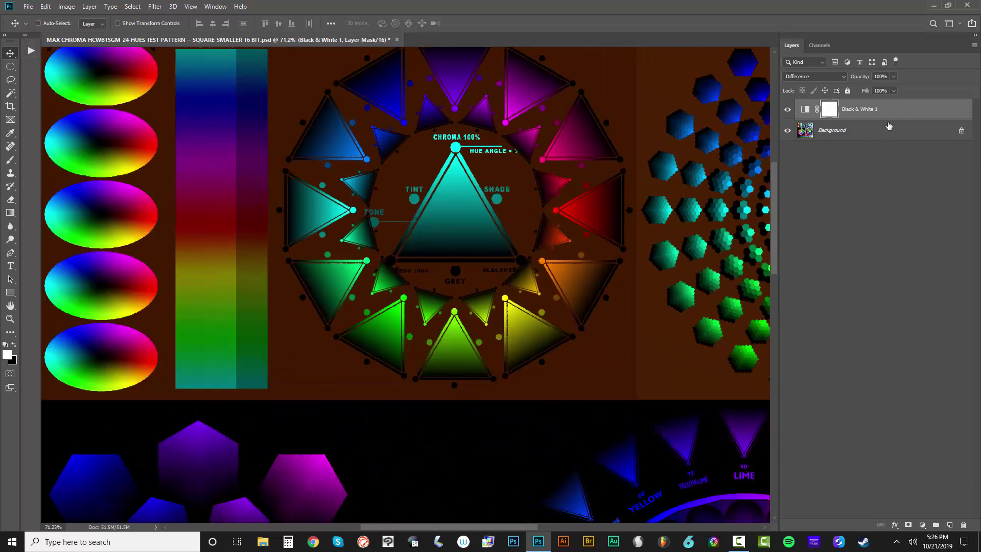
Add a Black & White 2 layer using the Maximum White preset
click(925, 527)
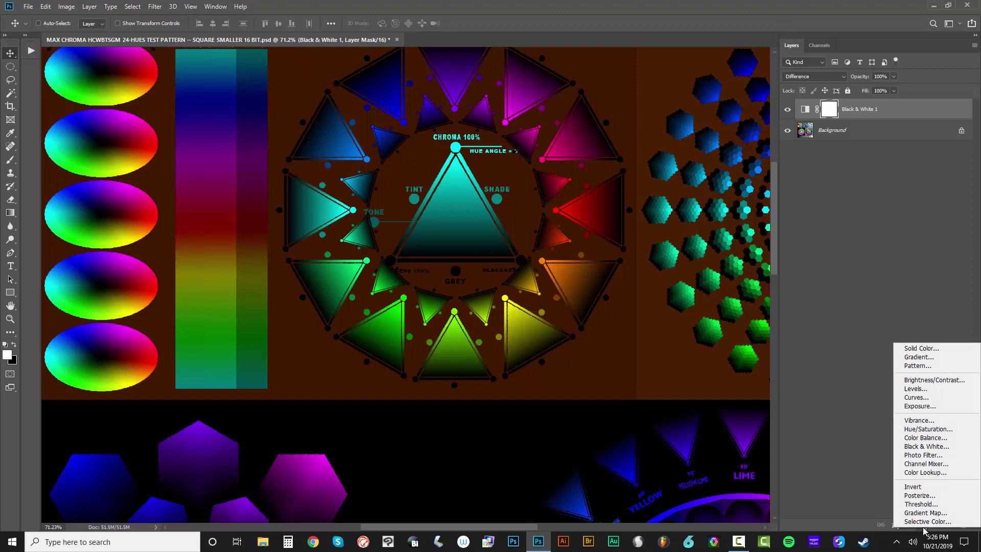
click(912, 448)
click(801, 214)
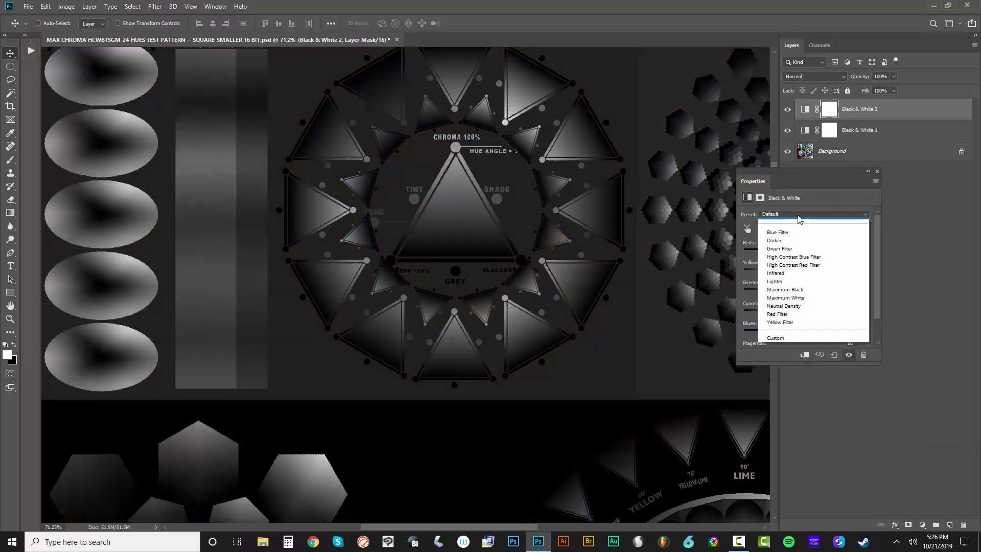
click(805, 307)
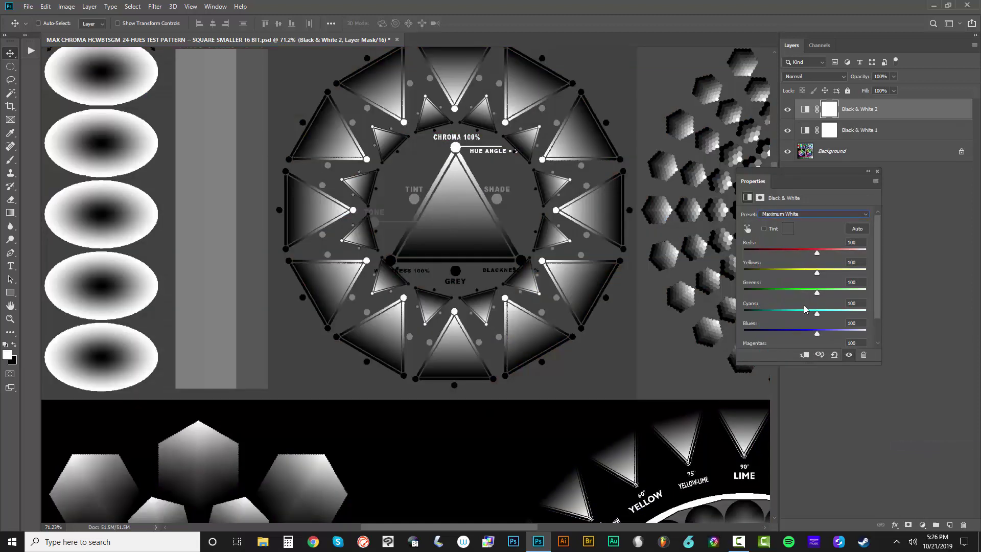
click(877, 173)
Set the Black & White 2 layer's blend mode to Divide
click(813, 76)
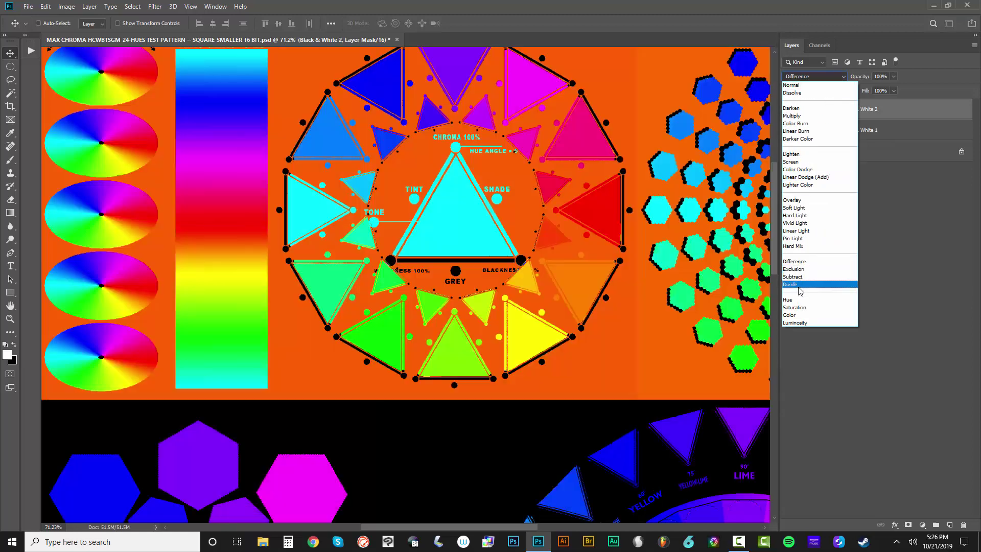
click(800, 290)
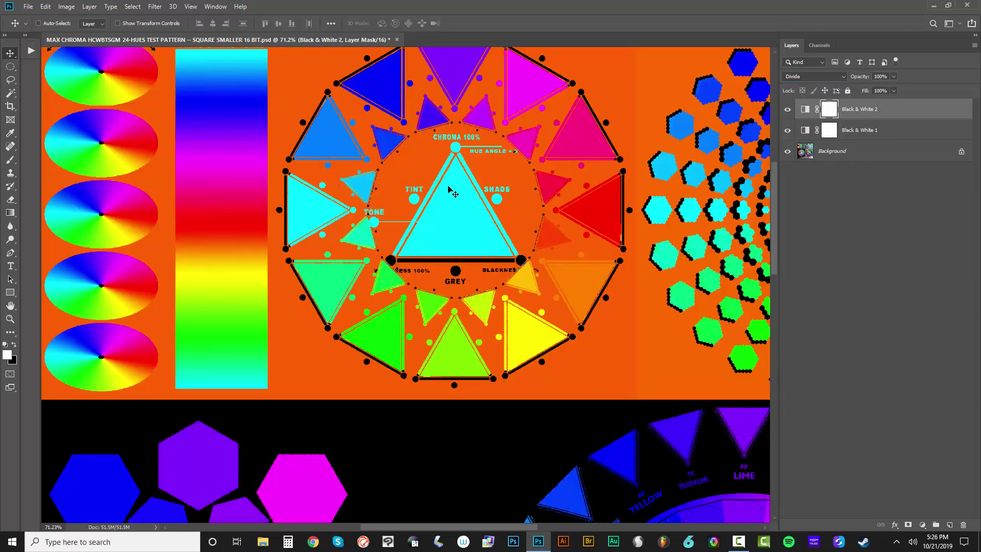
scroll(448, 186, down, 2)
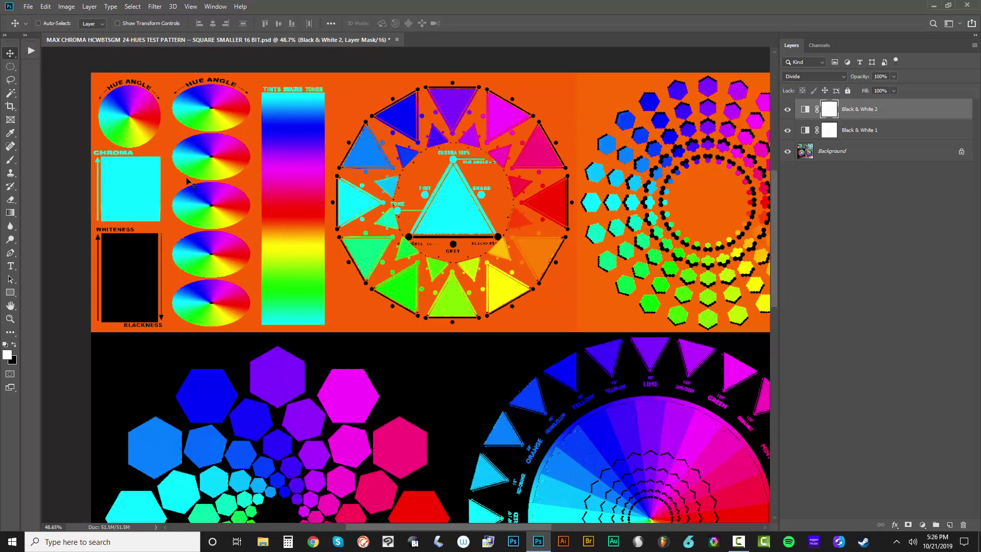
scroll(307, 230, down, 2)
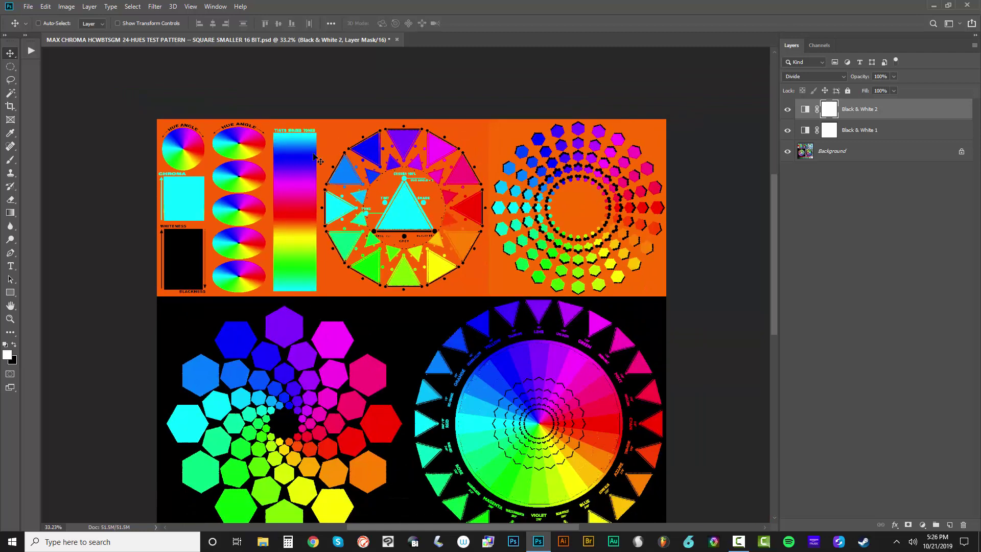
scroll(337, 153, up, 3)
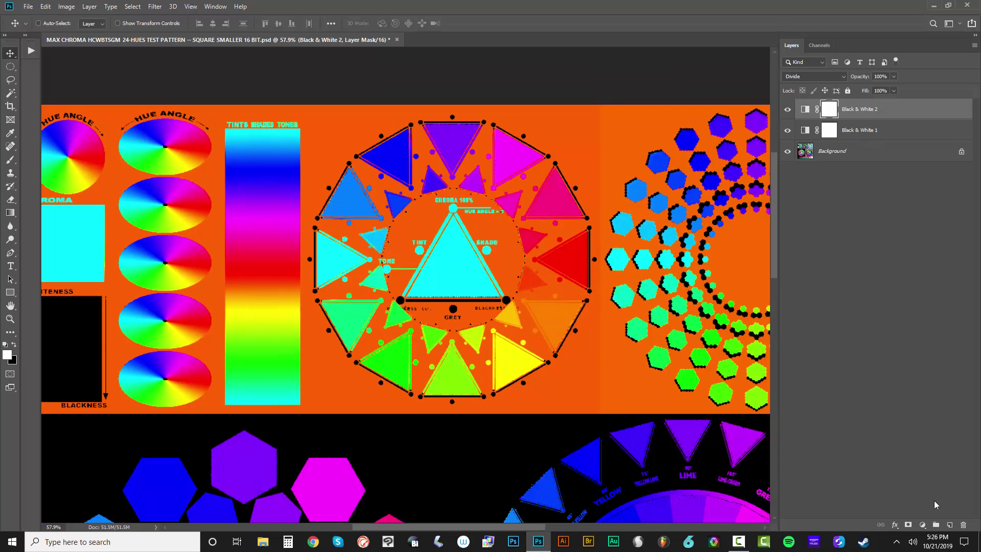
click(922, 525)
click(913, 483)
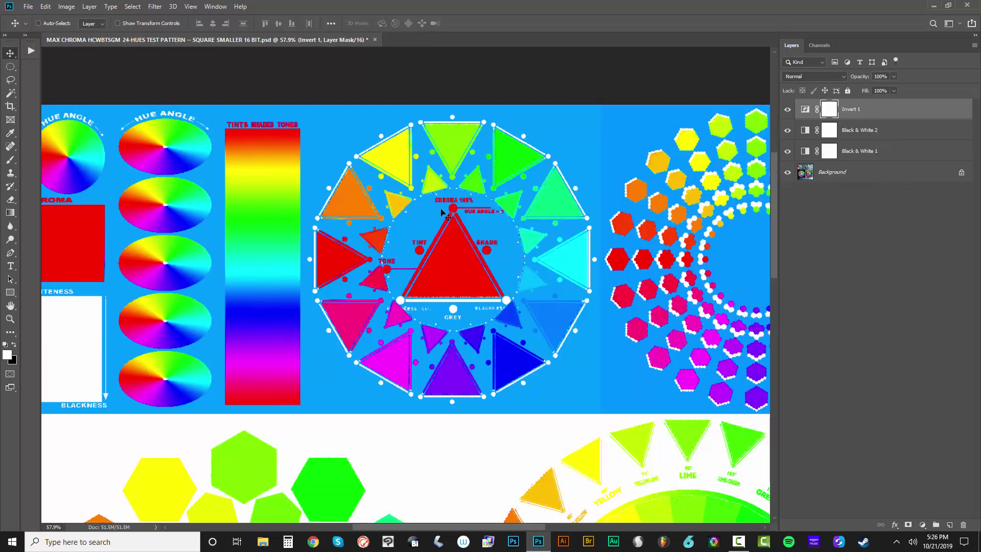
scroll(443, 220, down, 2)
scroll(369, 165, up, 5)
scroll(369, 165, up, 2)
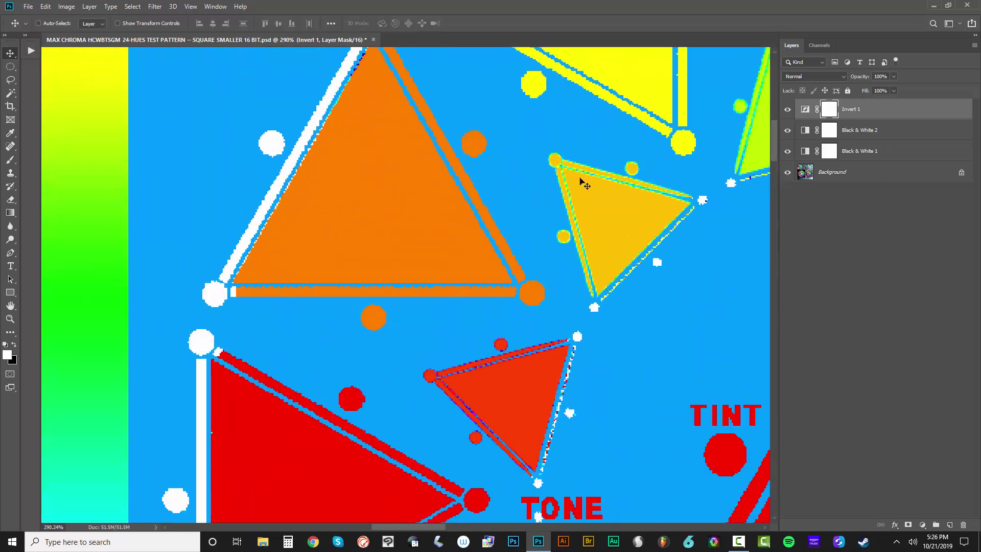
scroll(638, 215, up, 2)
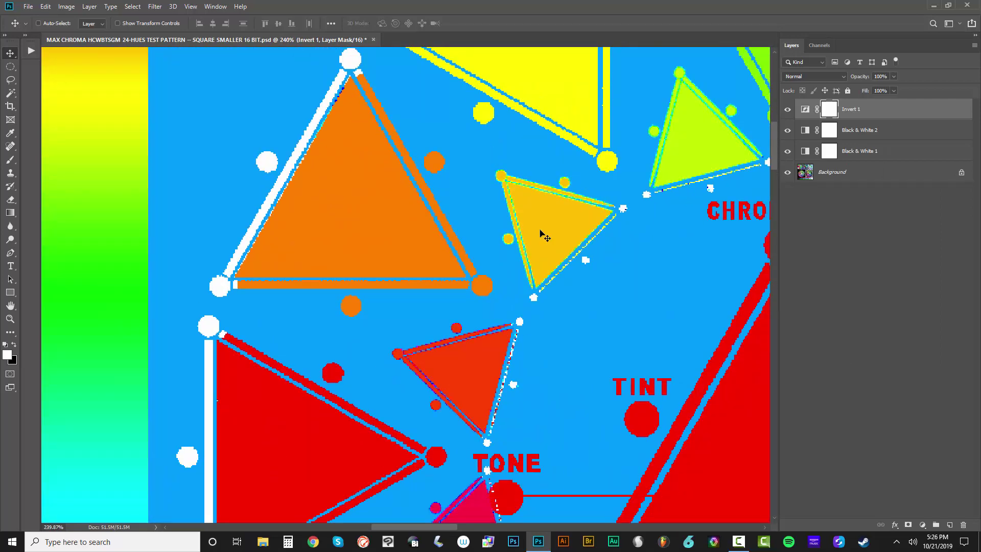
scroll(511, 240, down, 3)
scroll(526, 217, down, 3)
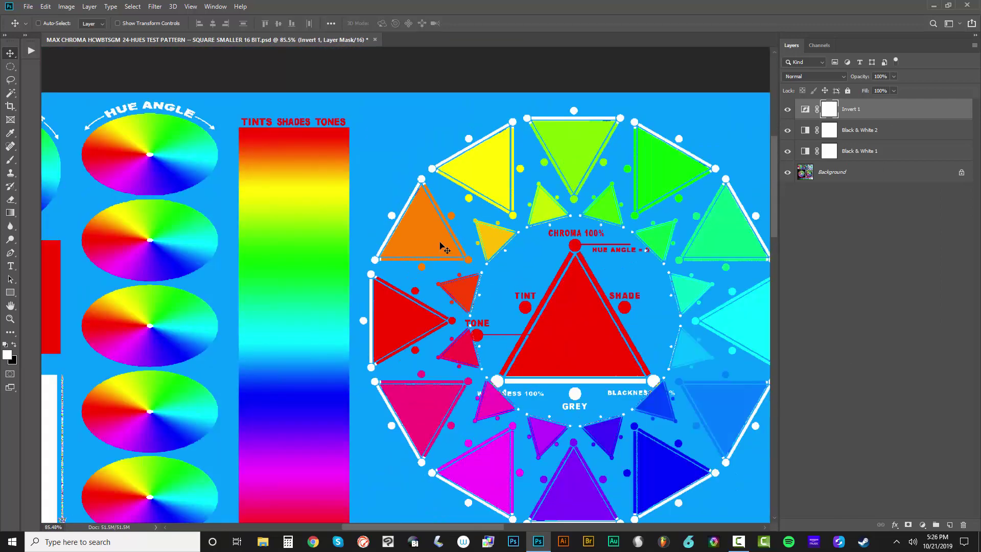
scroll(475, 250, down, 2)
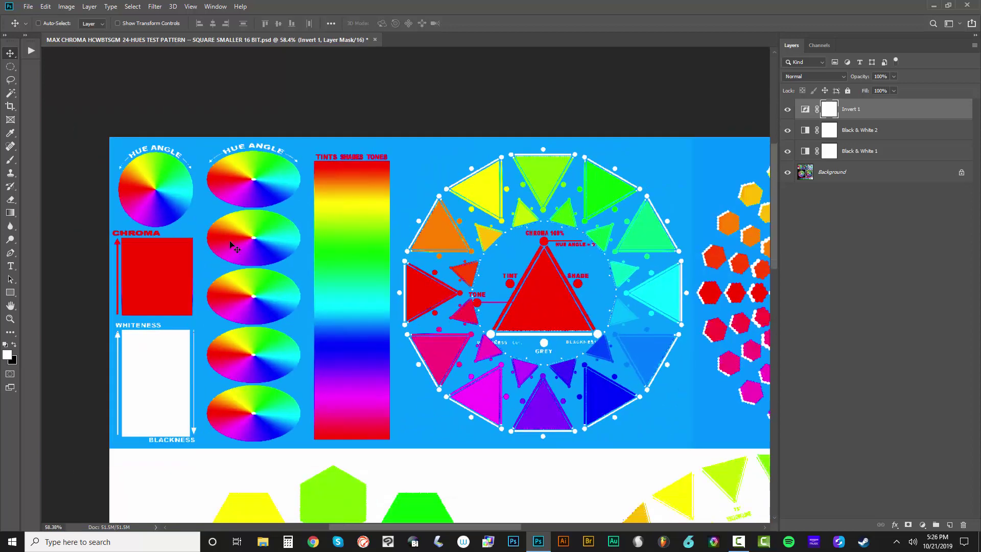
scroll(227, 244, up, 2)
scroll(258, 240, down, 3)
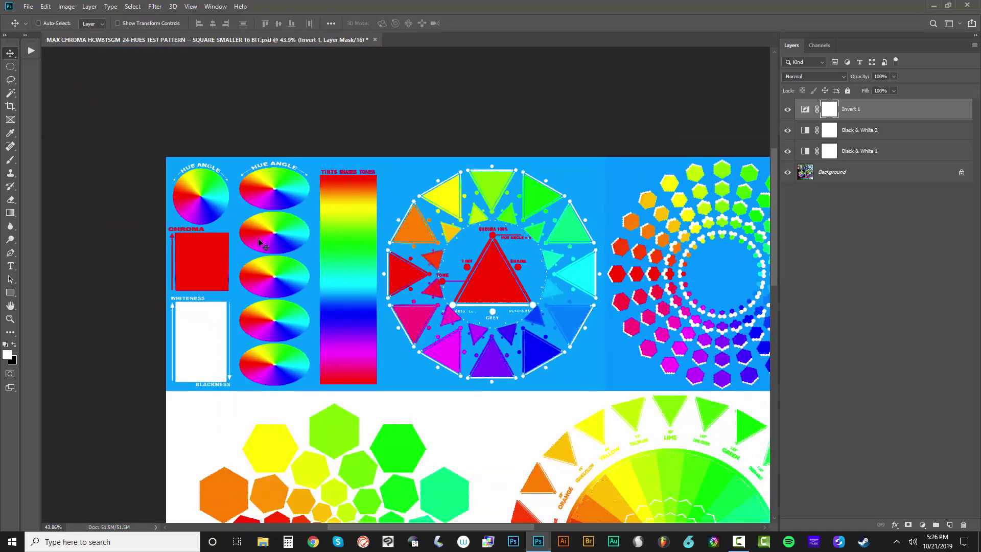
scroll(265, 246, down, 1)
scroll(378, 340, up, 2)
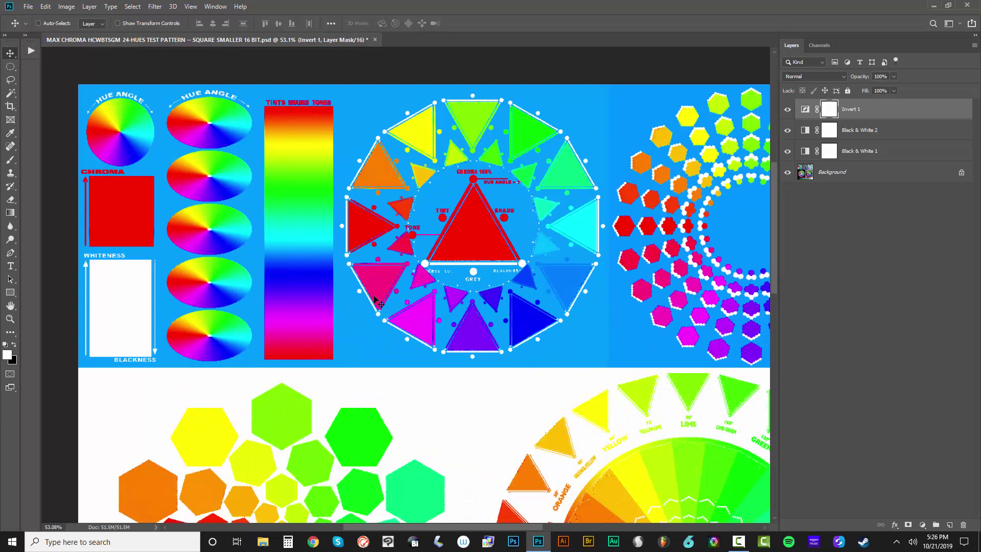
scroll(391, 233, down, 2)
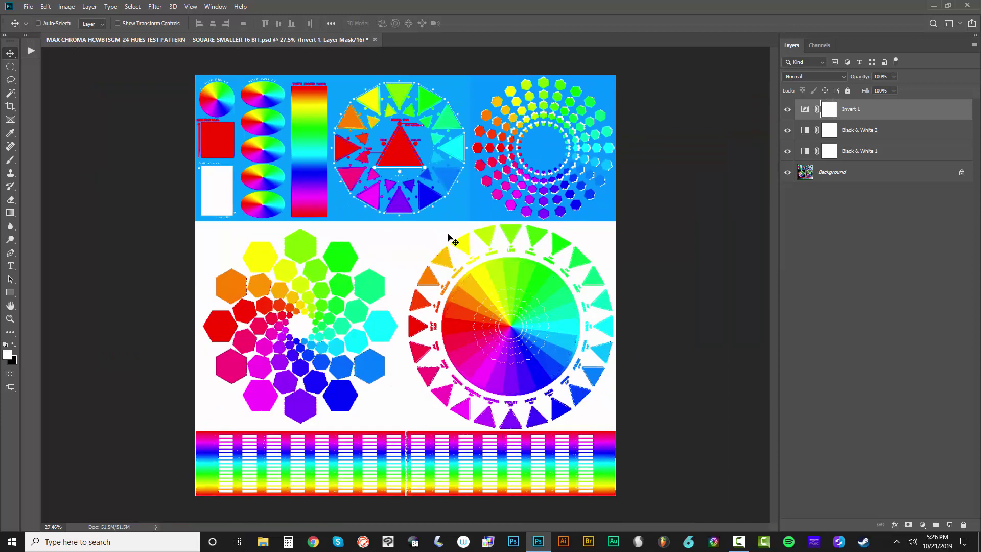
scroll(536, 245, up, 1)
scroll(548, 257, up, 1)
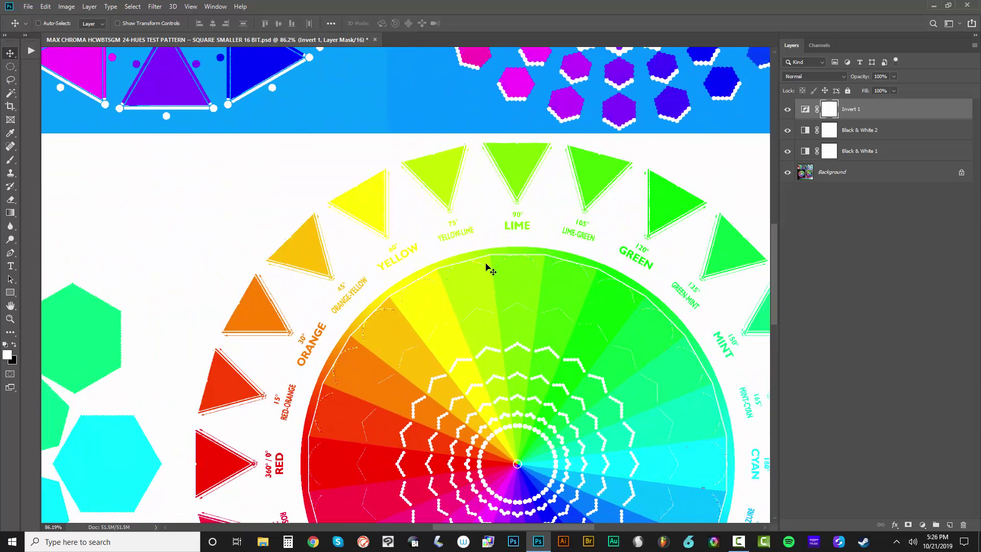
scroll(584, 264, up, 4)
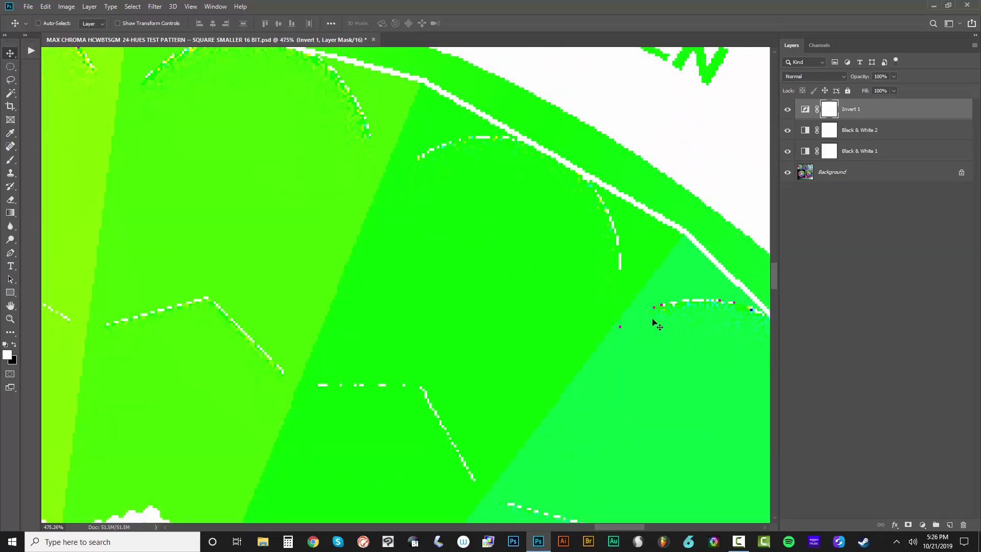
scroll(579, 258, down, 7)
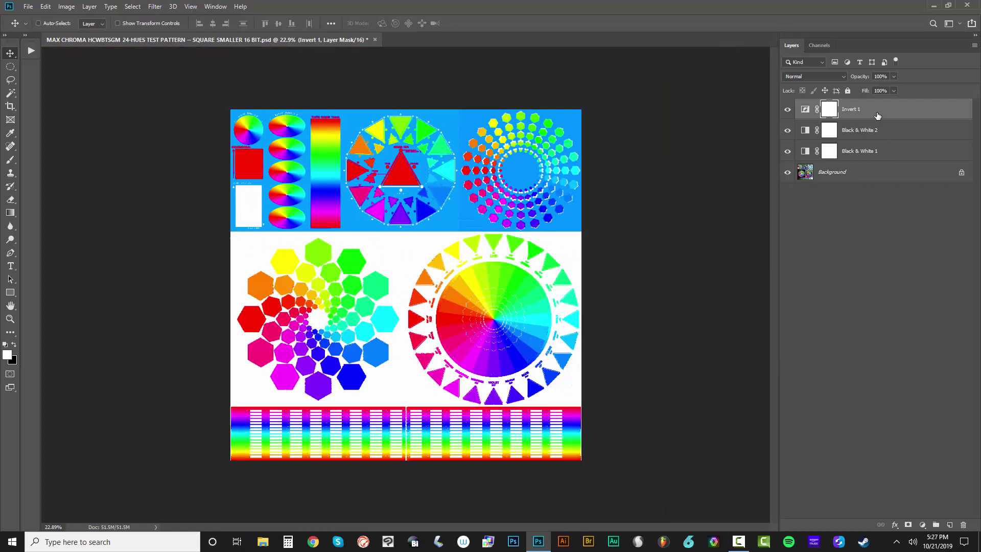
Export colour lookup tables with the description MAX CHROMA FULL HUE REVEAL
click(28, 7)
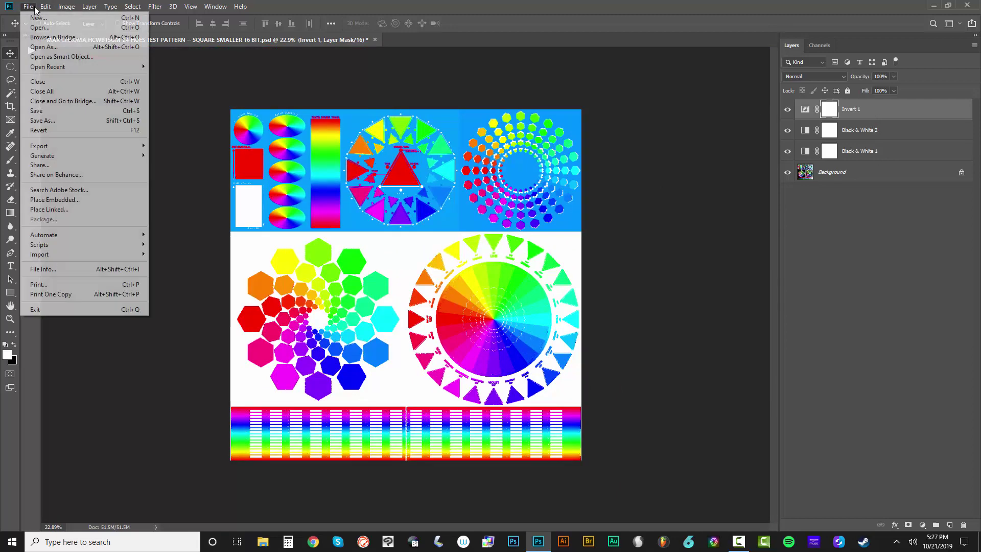
mouse_move(51, 146)
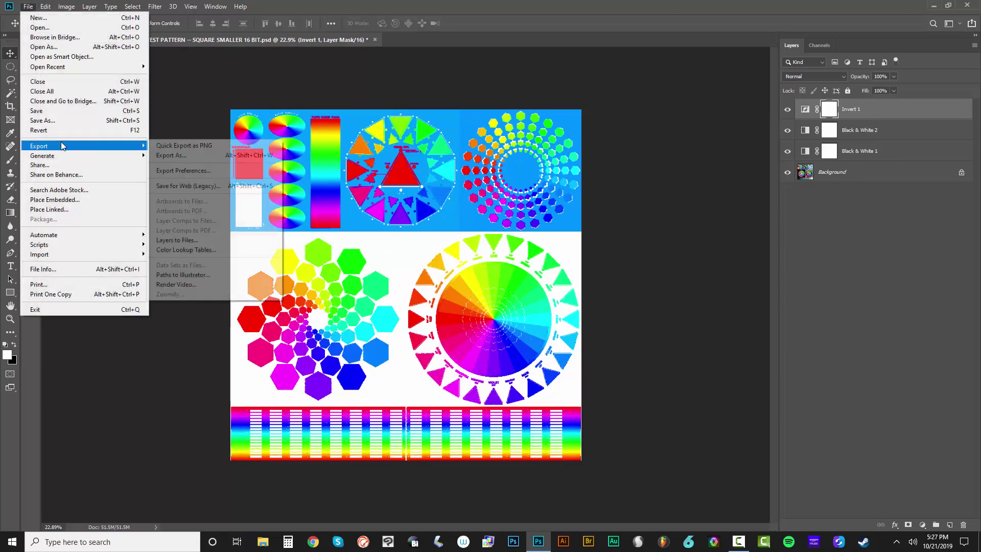
click(195, 249)
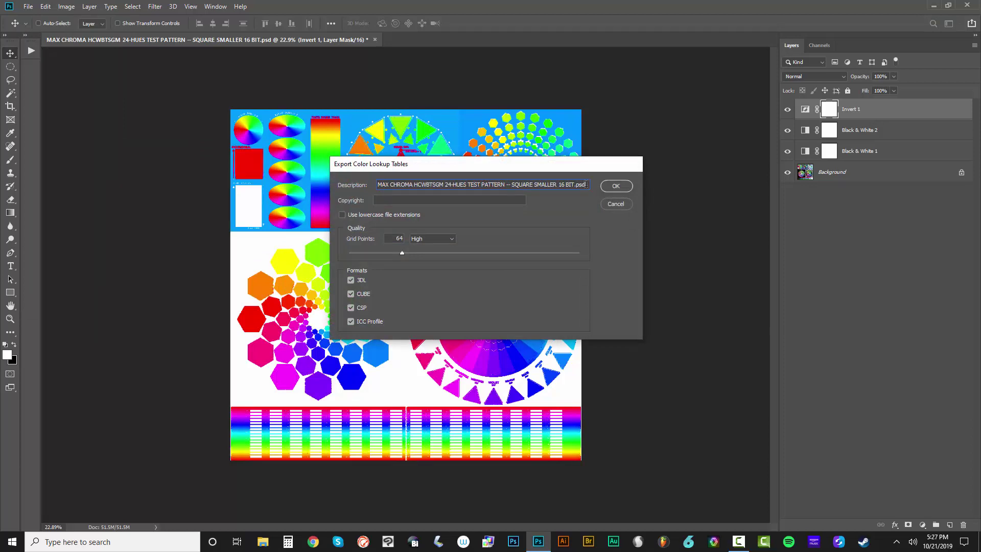
drag(587, 185, 270, 176)
text(MAX)
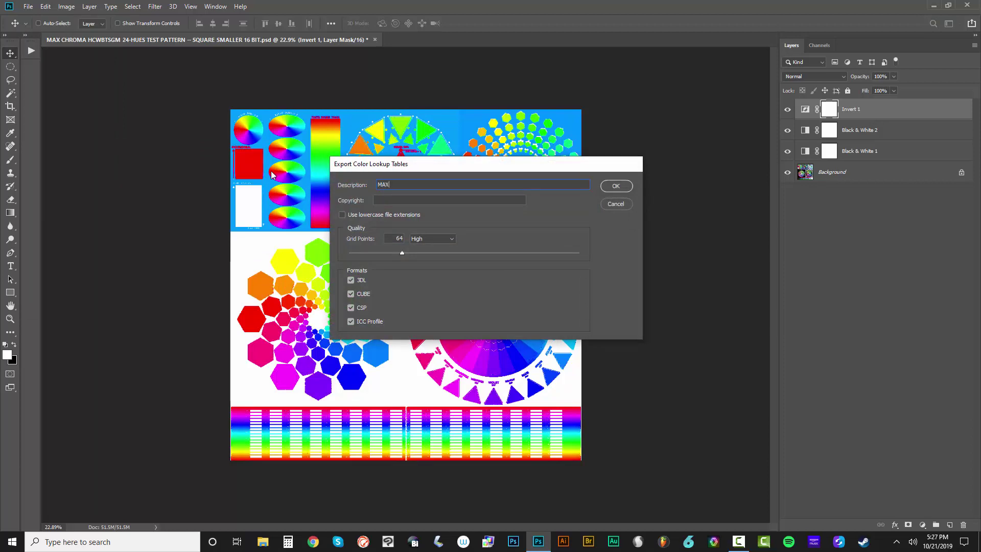
text( CHROMA FULL HUE REVEAL)
click(615, 186)
Save the lookup table files to the Desktop after editing the MAX CHROMA file name
click(42, 141)
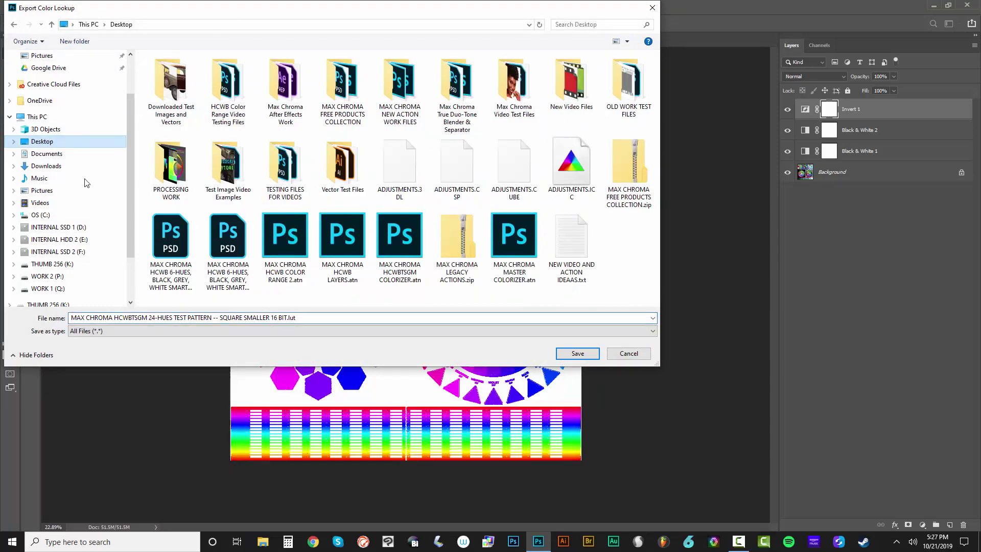
click(306, 322)
key(Right)
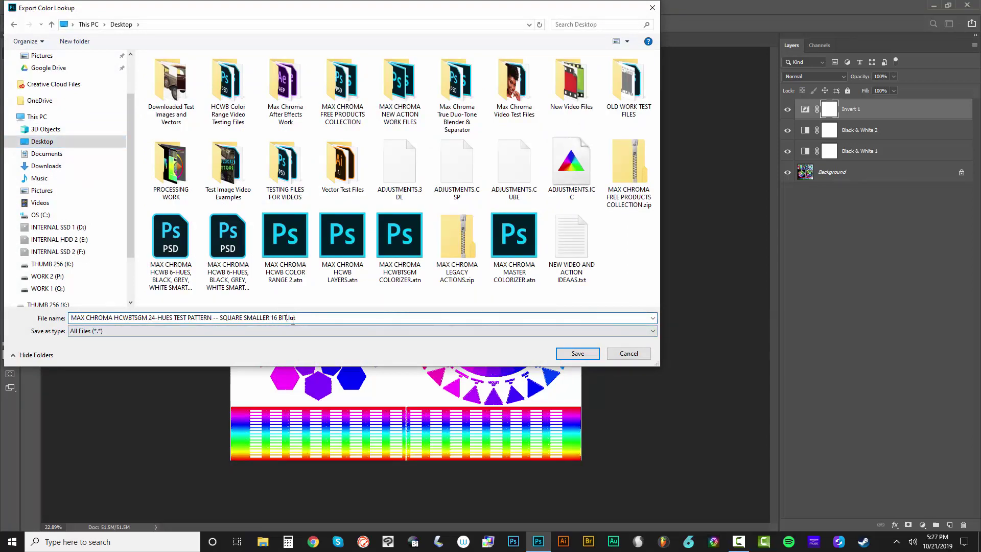
key(shift+Home)
key(BackSpace)
key(ctrl+z)
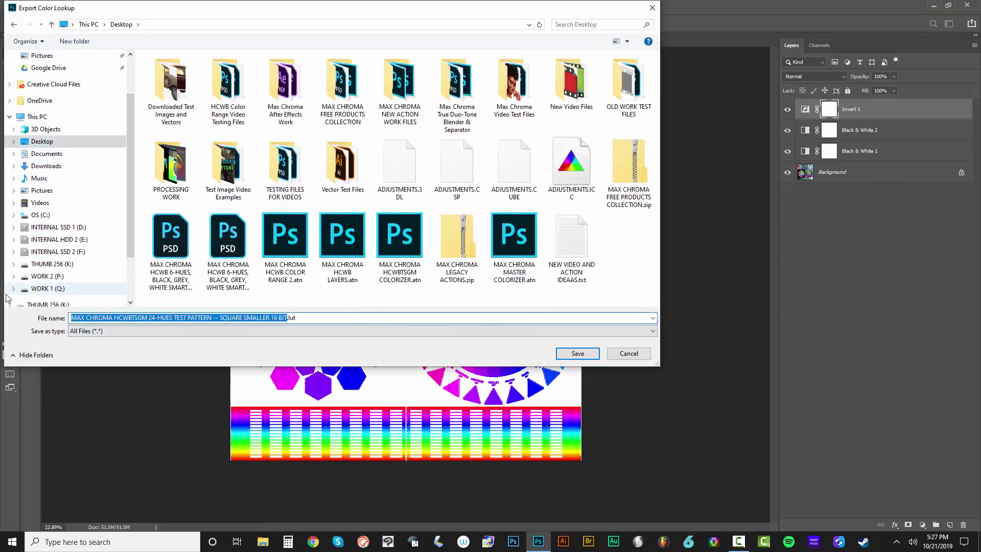
text(MAX CHROMA)
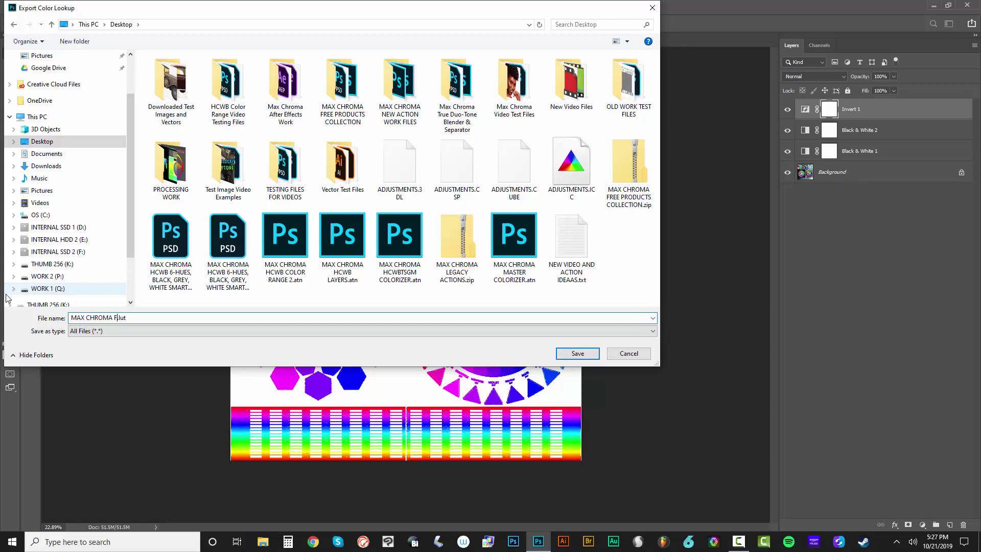
text( - FULL HUE RANGE)
key(Return)
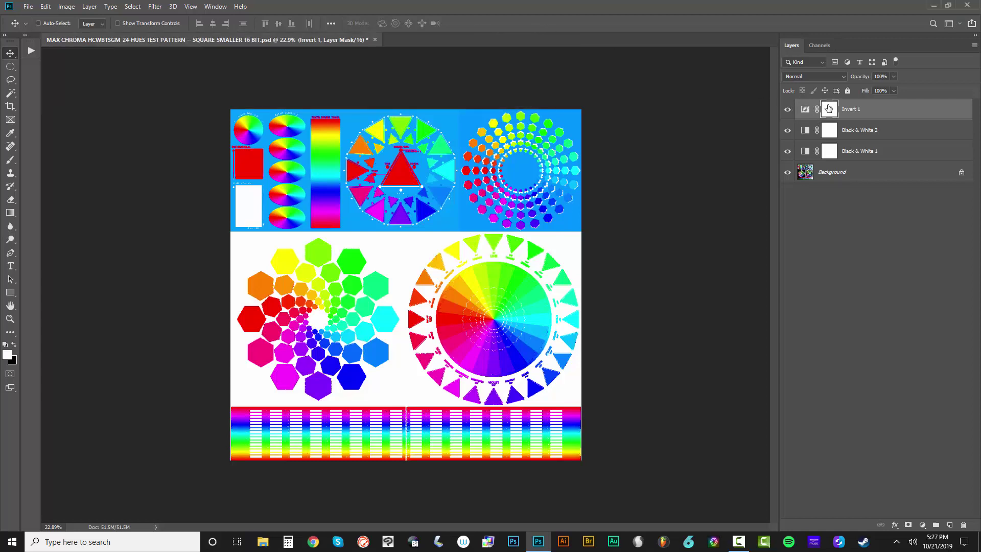
Delete the adjustment layers and load MAX CHROMA - FULL HUE REVEAL.CUBE in Color Lookup
key(Delete)
key(Delete)
key(Delete)
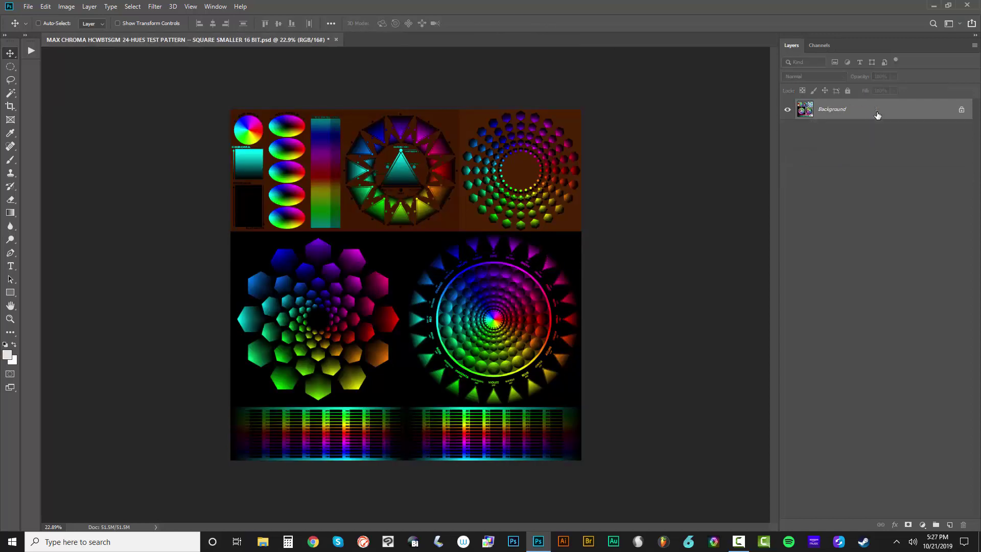
click(66, 6)
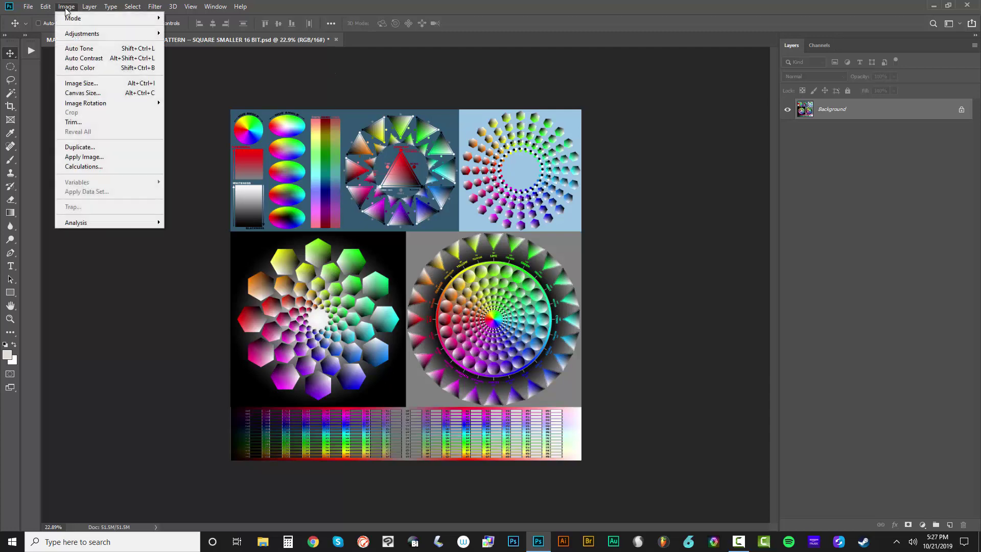
mouse_move(102, 34)
click(203, 136)
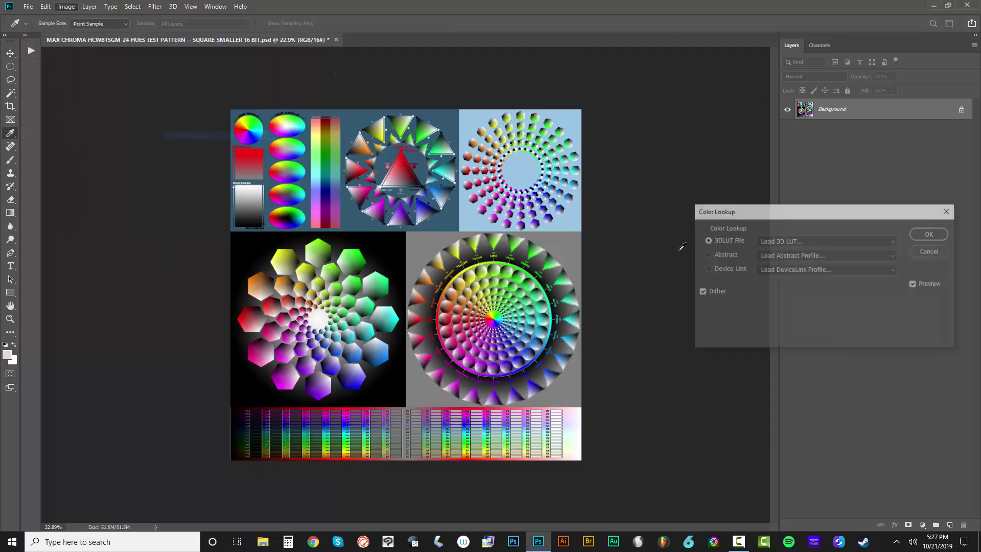
click(782, 241)
click(786, 245)
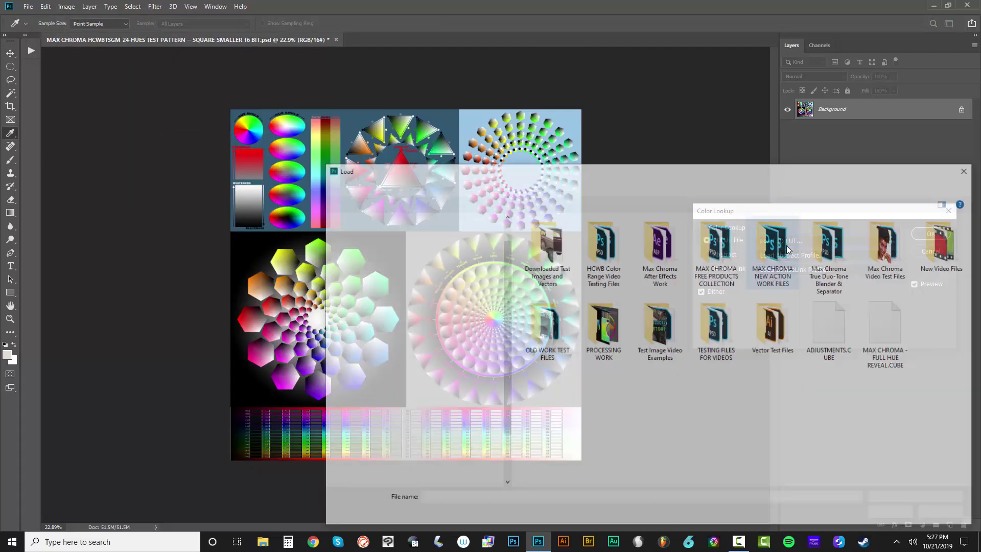
click(889, 332)
double_click(889, 332)
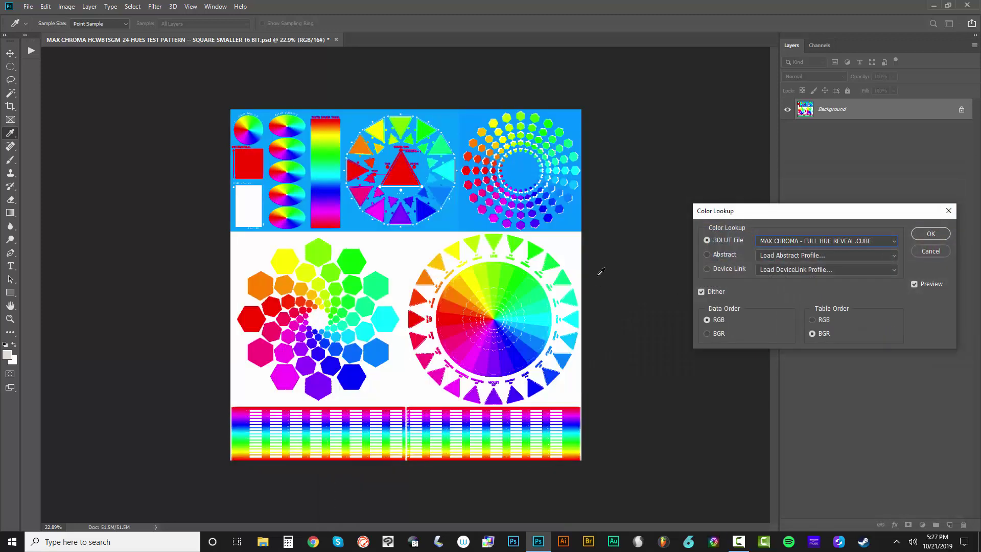
Apply the FULL HUE REVEAL.CUBE lookup to Background and zoom to check the hues
click(924, 234)
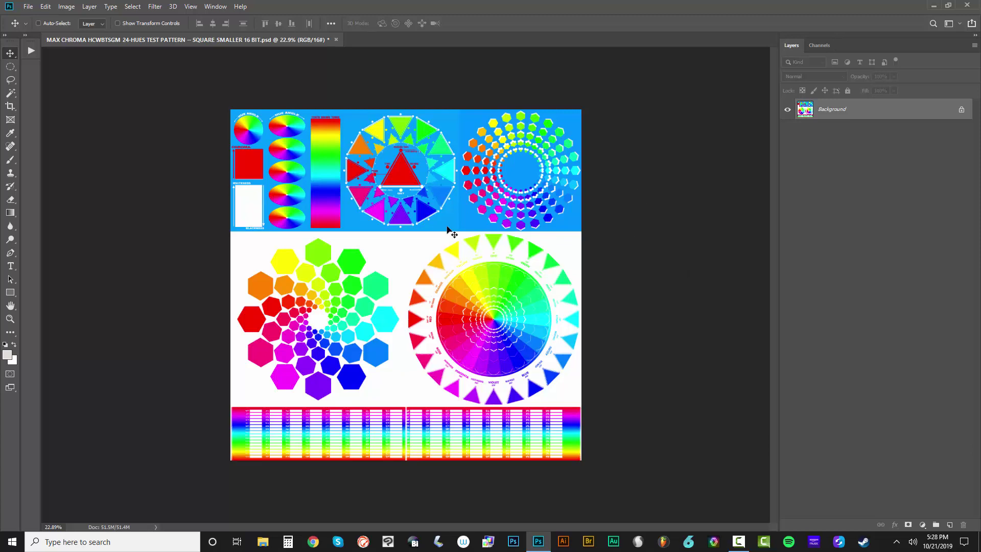
scroll(446, 228, up, 3)
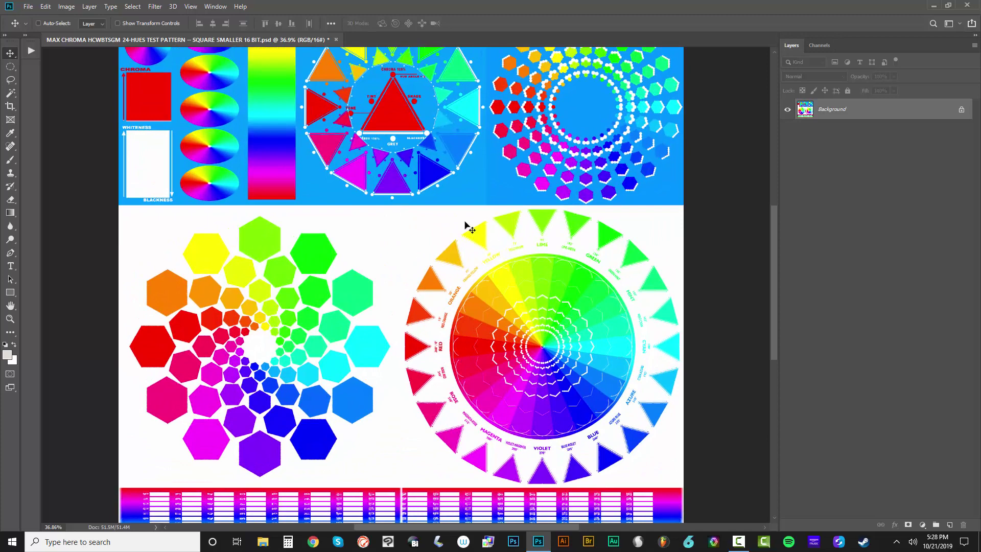
scroll(513, 244, down, 2)
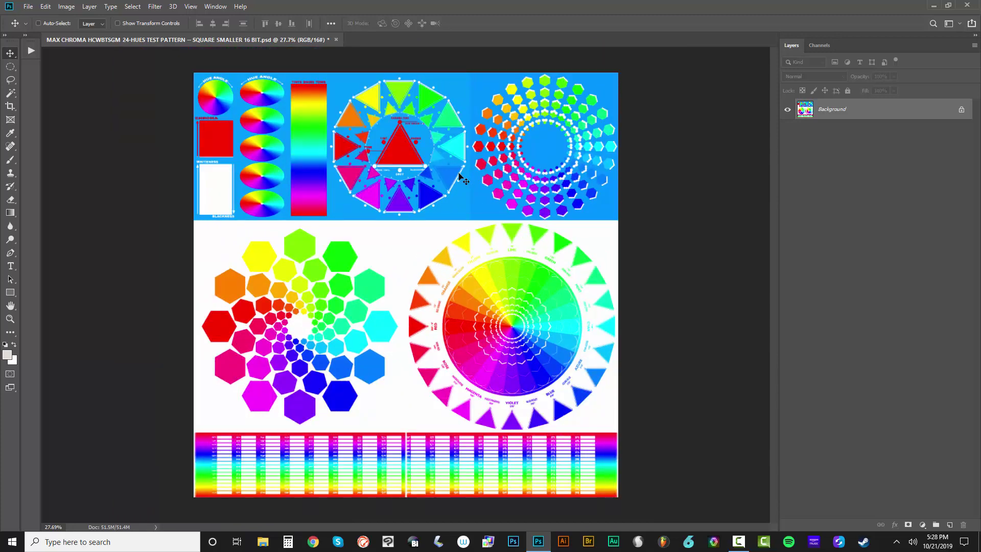